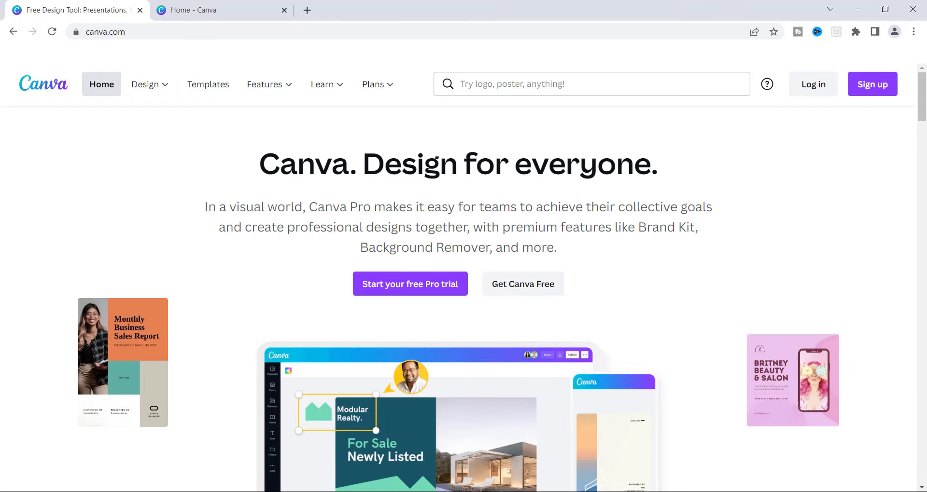
# - Switch to the signed-in 'Home - Canva' browser tab
pyautogui.hotkey('ctrl', 'Tab')
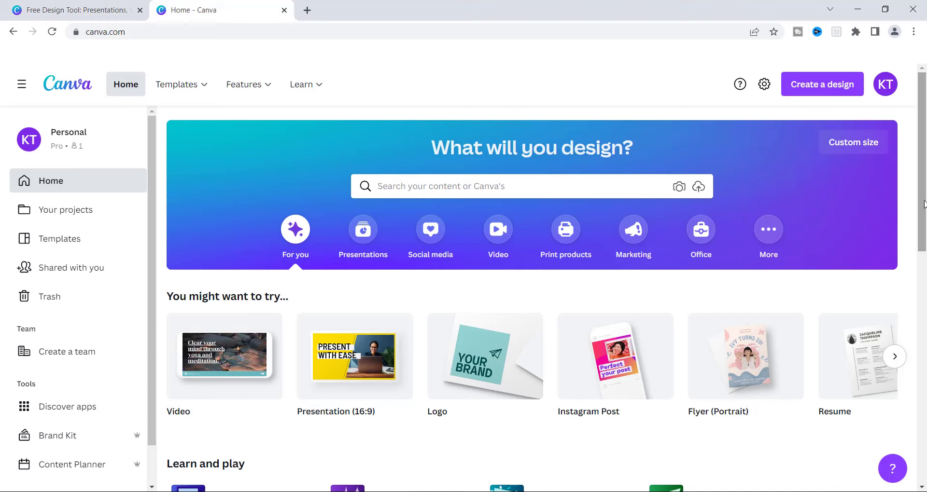
# - Scroll the home page down to Recent designs to reach 'Canva tutorial final'
pyautogui.scroll(-1, 924, 204)
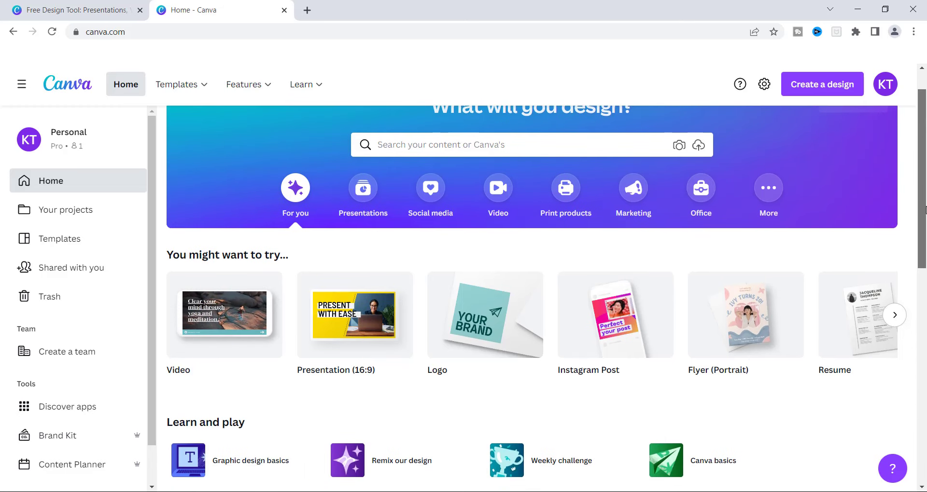
pyautogui.scroll(-2, 925, 209)
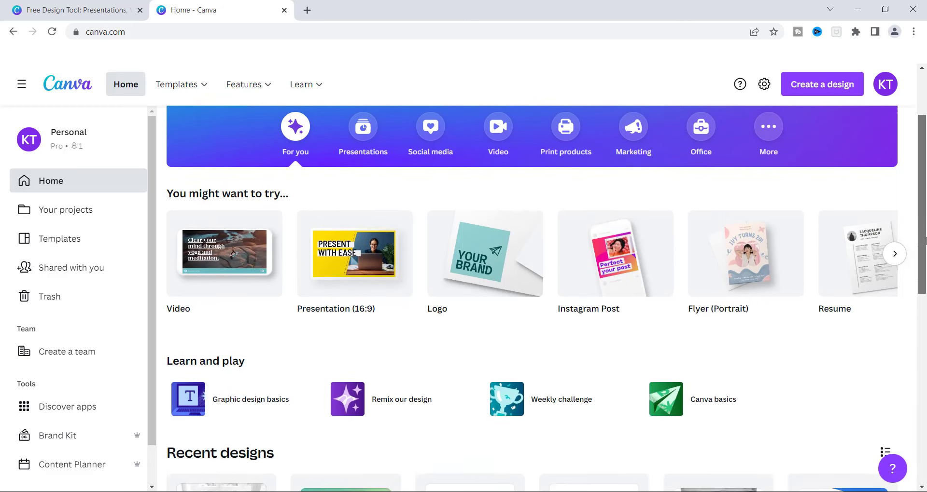
pyautogui.scroll(-2, 924, 239)
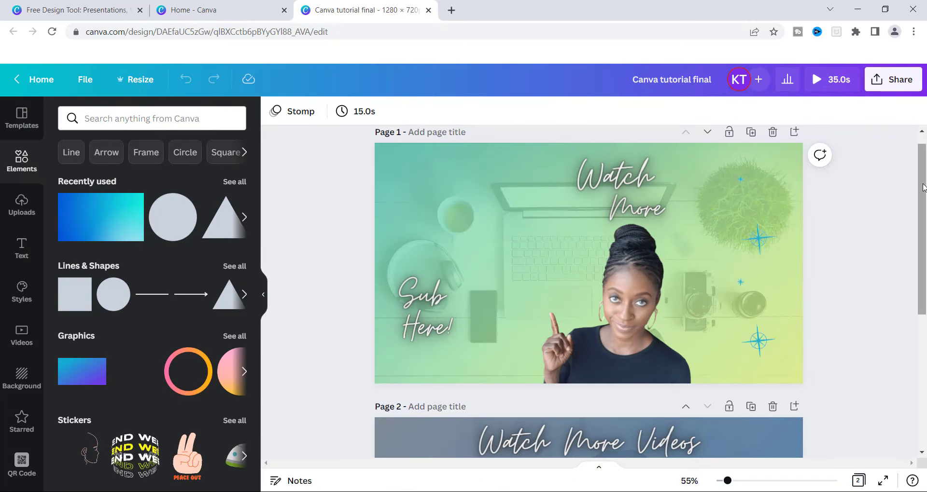
pyautogui.moveTo(923, 187)
pyautogui.mouseDown()
pyautogui.moveTo(925, 292)
pyautogui.moveTo(919, 175)
pyautogui.mouseUp()
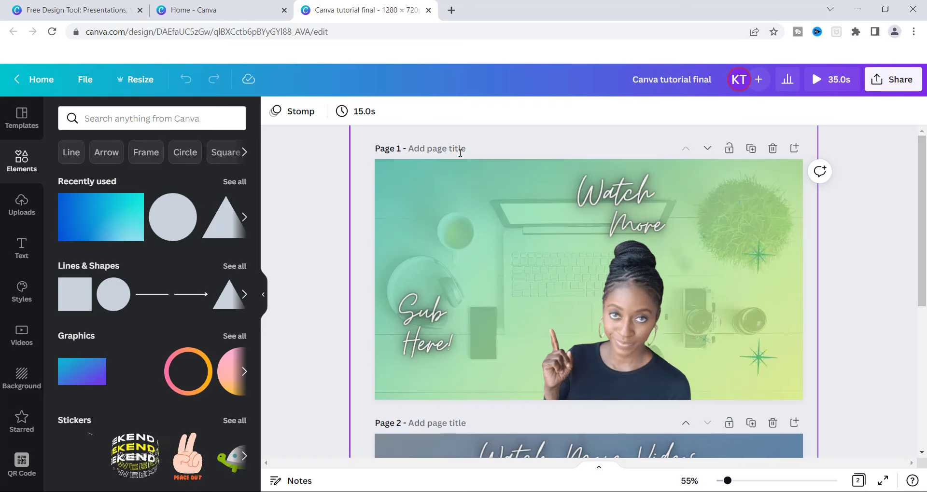
# - Try Page 1 durations up to 30.0s on the Timing slider, then leave it at 15.0s
pyautogui.click(360, 113)
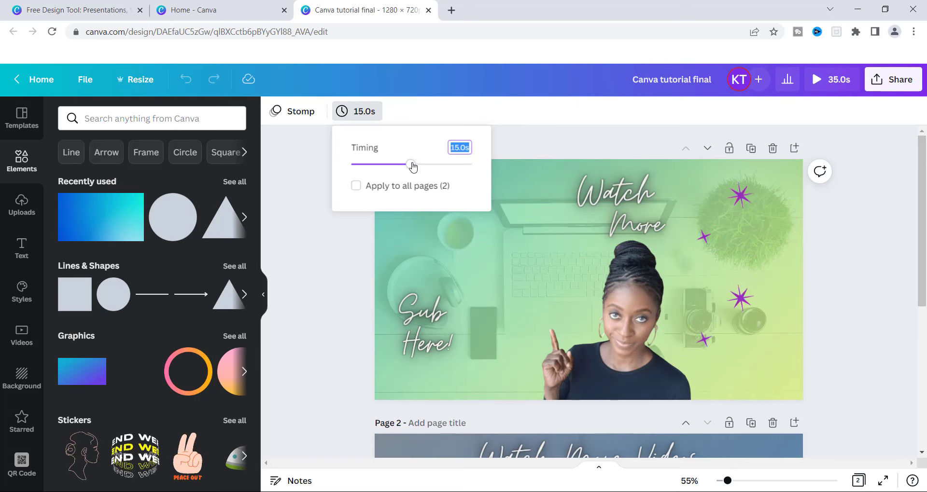
pyautogui.moveTo(412, 167); pyautogui.dragTo(489, 169)
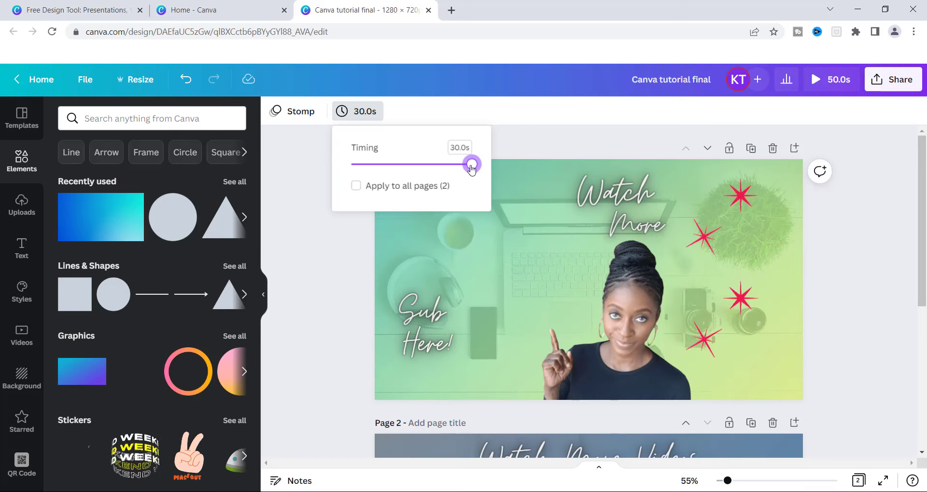
pyautogui.moveTo(471, 167); pyautogui.dragTo(410, 165)
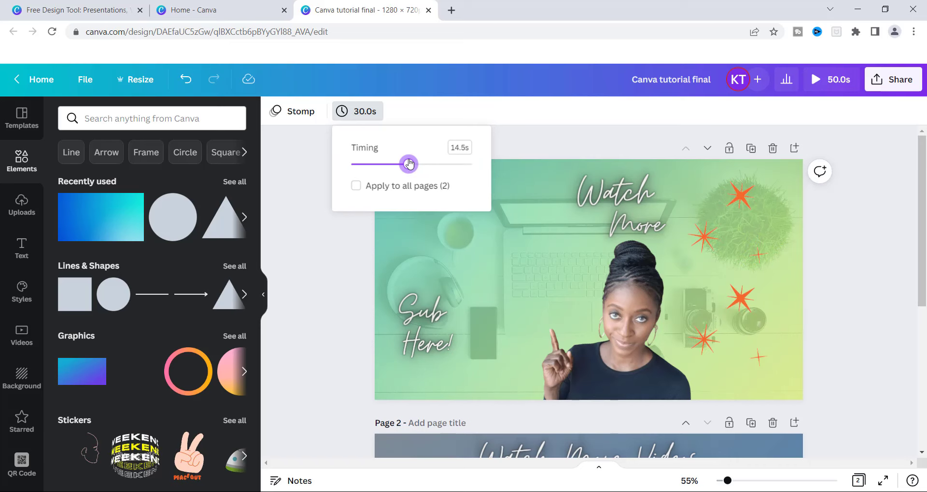
pyautogui.moveTo(411, 165); pyautogui.dragTo(391, 167)
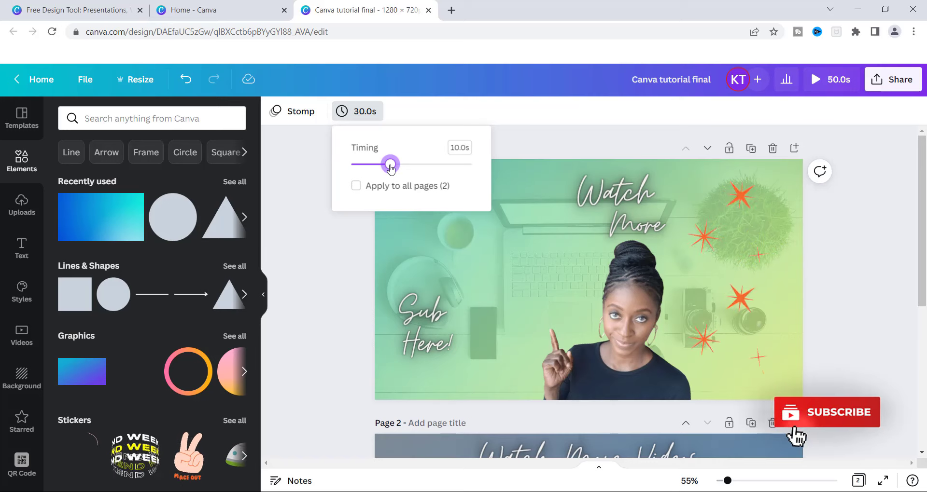
pyautogui.moveTo(390, 167); pyautogui.dragTo(414, 167)
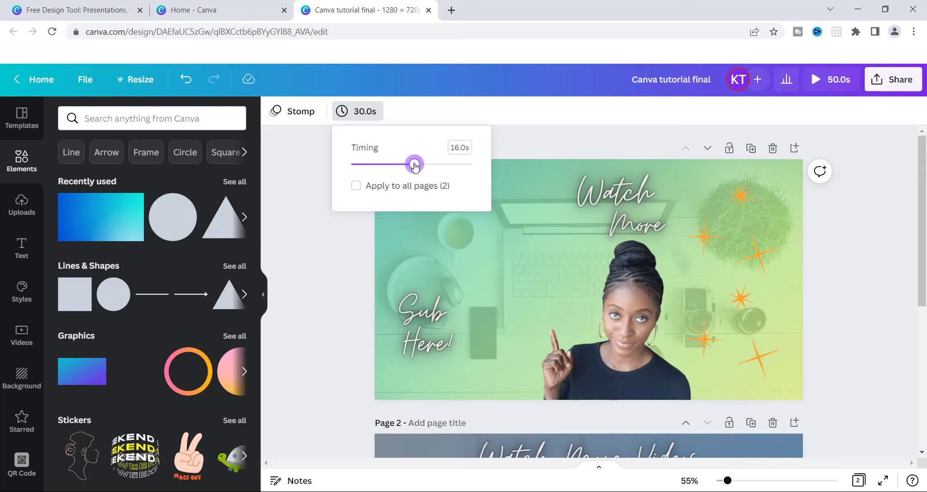
pyautogui.moveTo(414, 166); pyautogui.dragTo(412, 167)
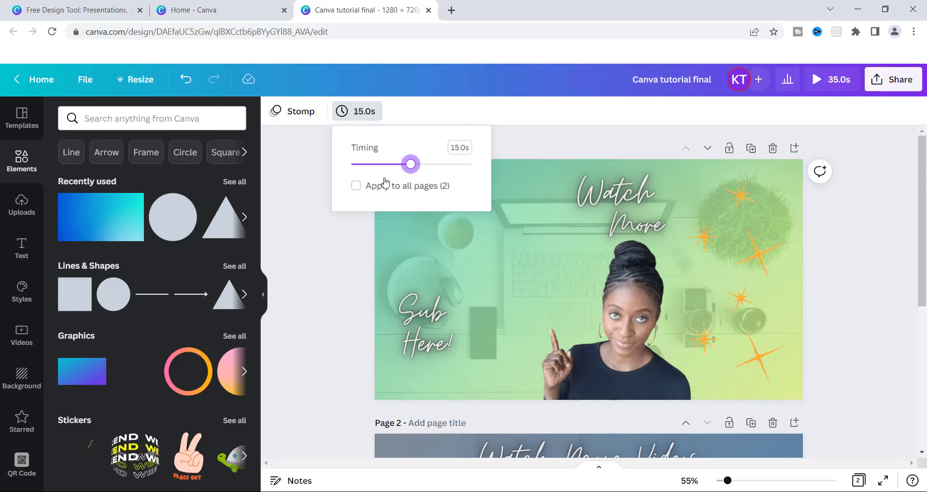
pyautogui.click(571, 237)
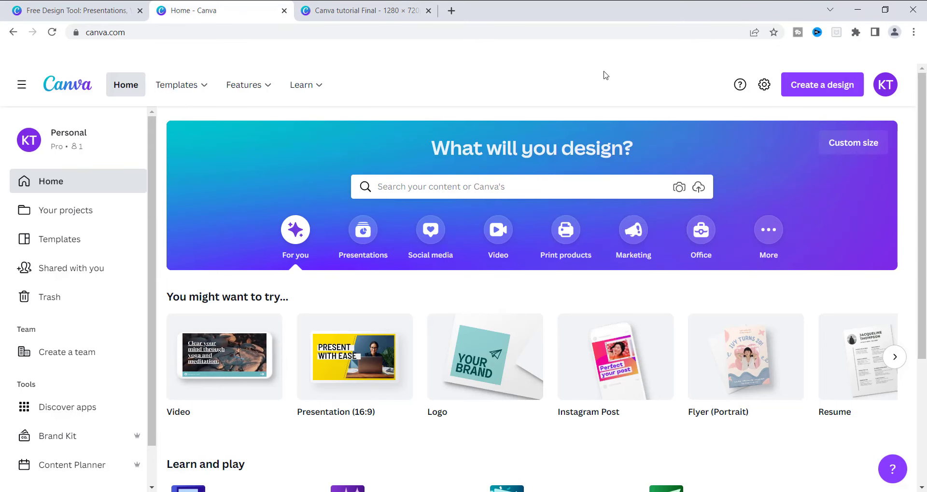
# - Search Canva's templates for 'animations'
pyautogui.click(384, 186)
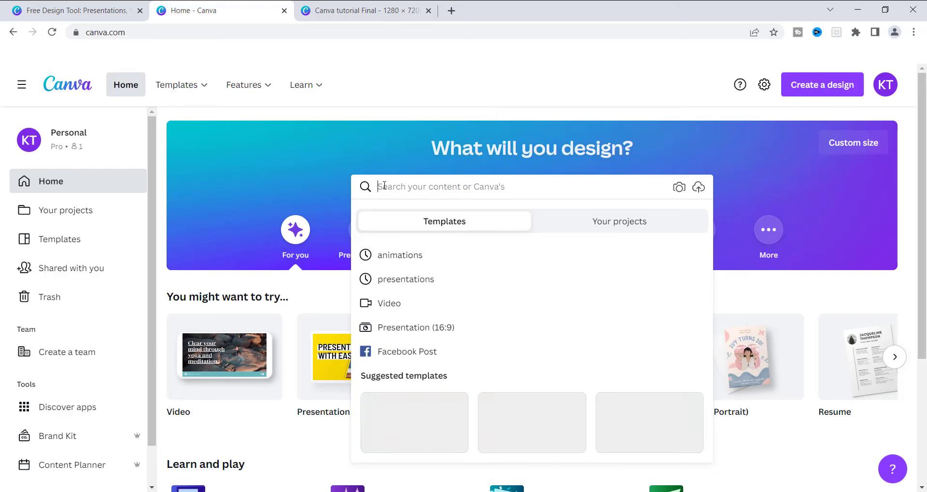
pyautogui.write('ani')
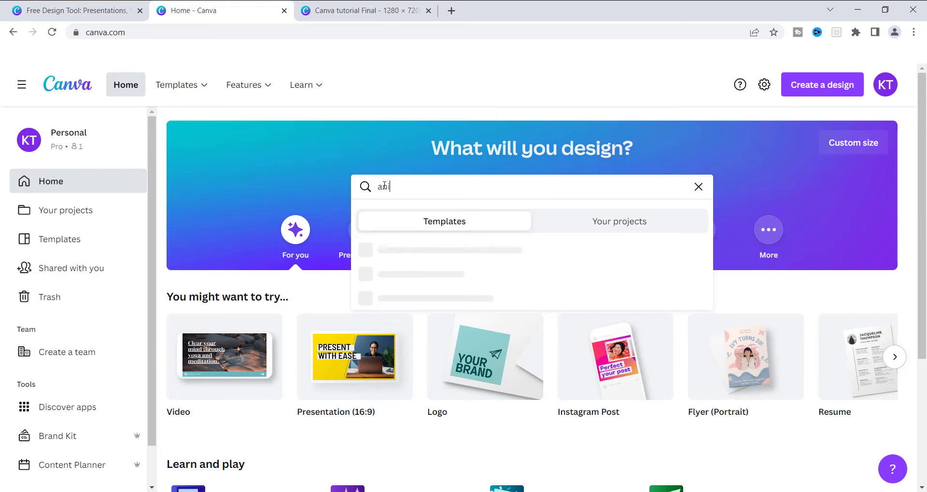
pyautogui.write('mations')
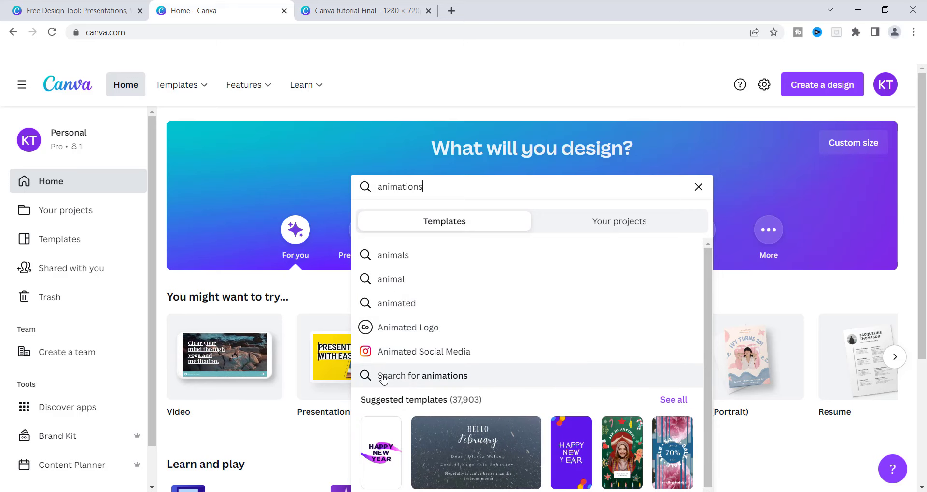
pyautogui.click(418, 380)
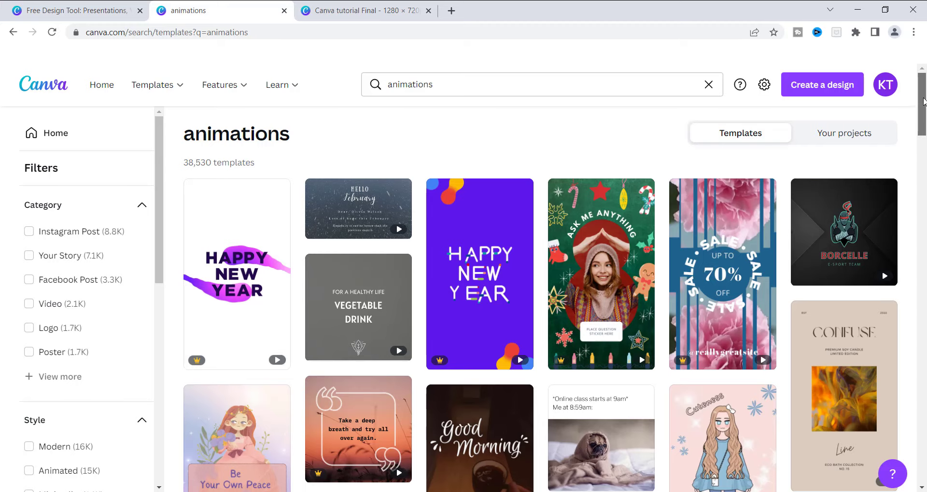
# - Scroll the animations results down to preview the neon 'Thanks for Watching' video template
pyautogui.moveTo(924, 101); pyautogui.dragTo(924, 136)
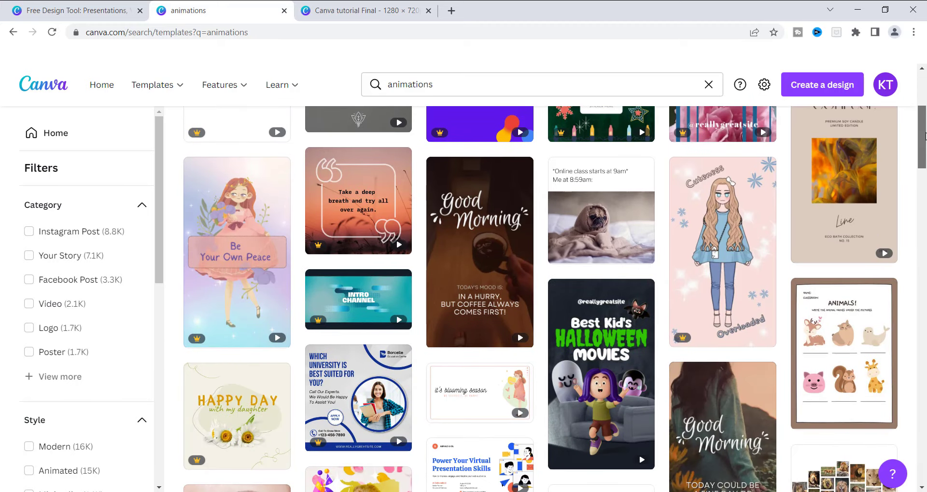
pyautogui.moveTo(925, 136); pyautogui.dragTo(925, 269)
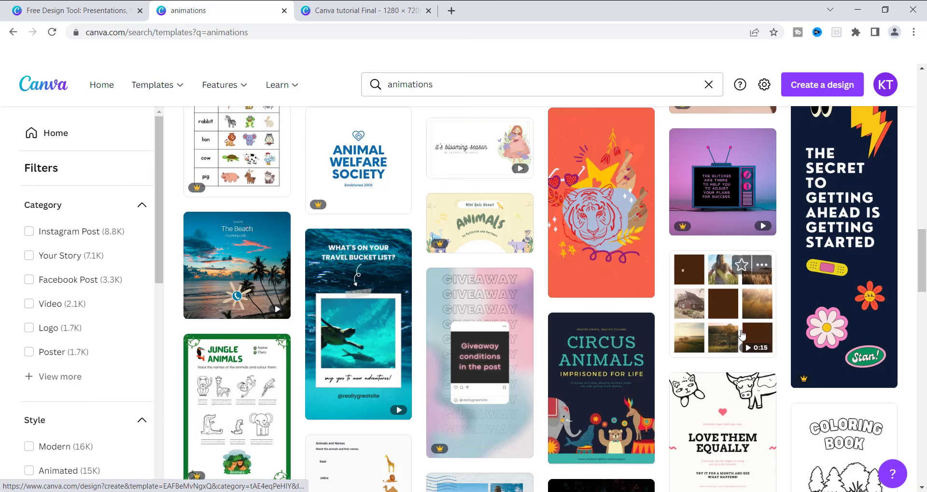
pyautogui.moveTo(923, 245); pyautogui.dragTo(925, 324)
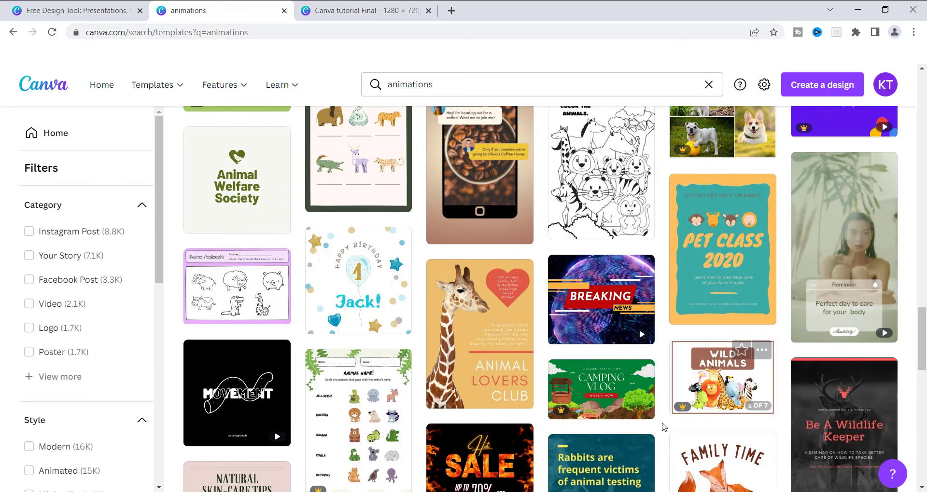
pyautogui.scroll(-10, 919, 277)
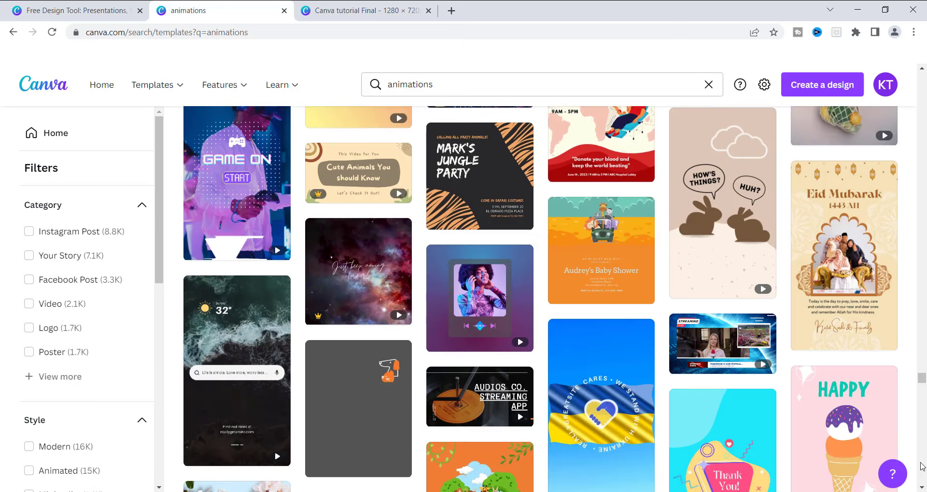
pyautogui.click(921, 487)
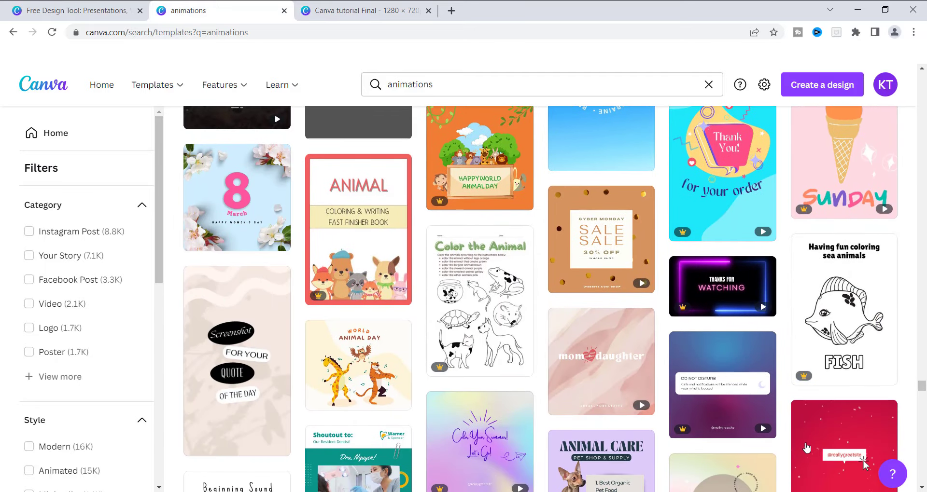
pyautogui.moveTo(730, 300)
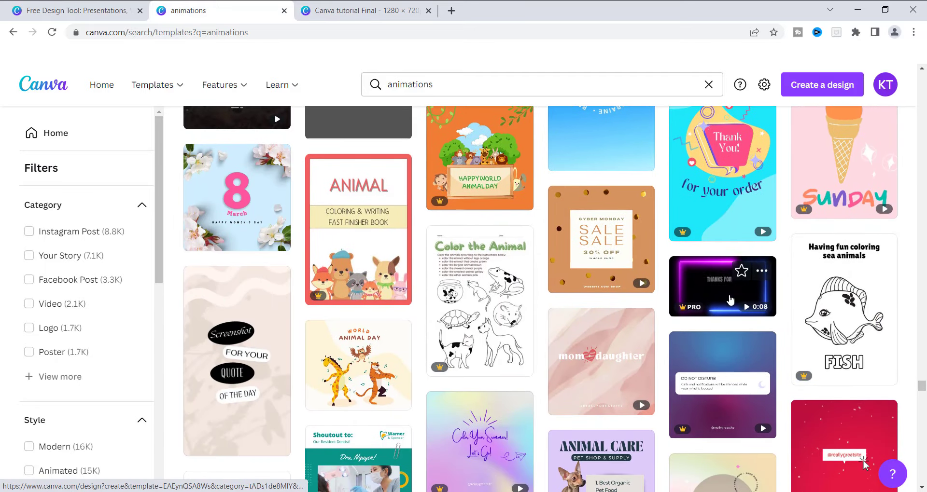
# - Open the Neon Background Animated YouTube Outro Video template and select its first page
pyautogui.click(721, 290)
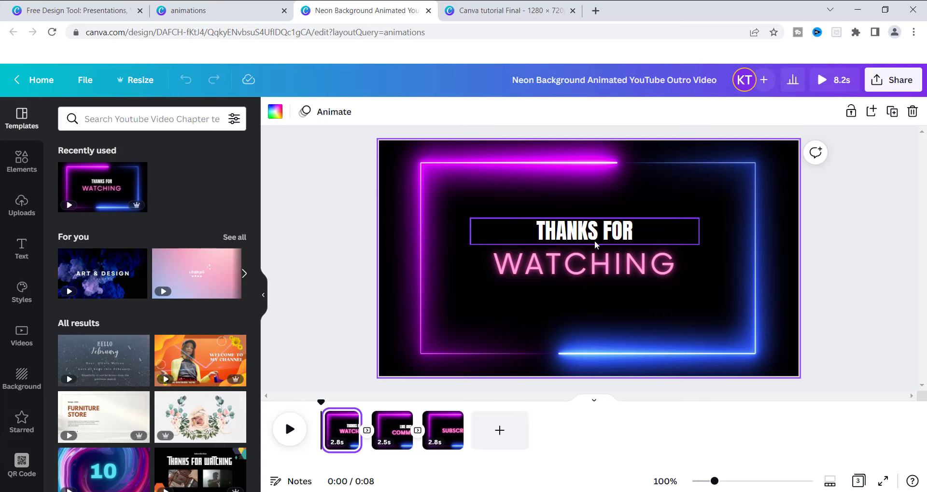
pyautogui.click(328, 412)
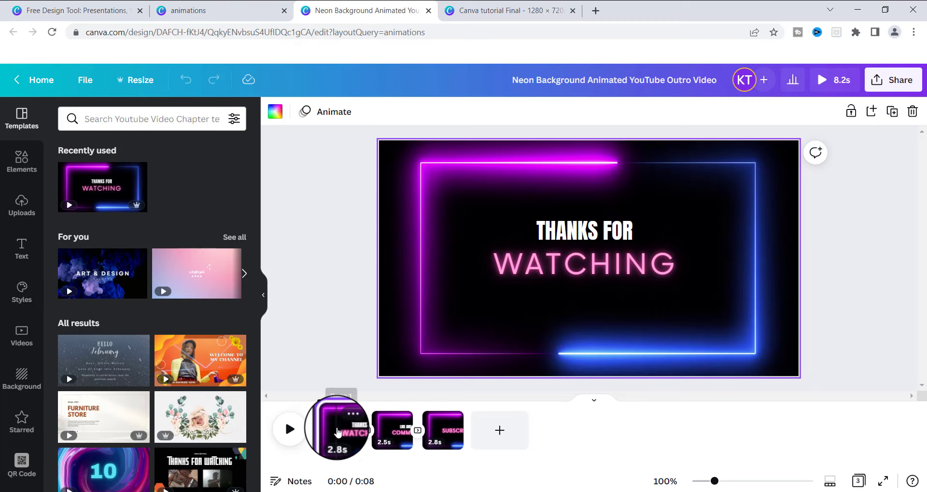
pyautogui.click(338, 433)
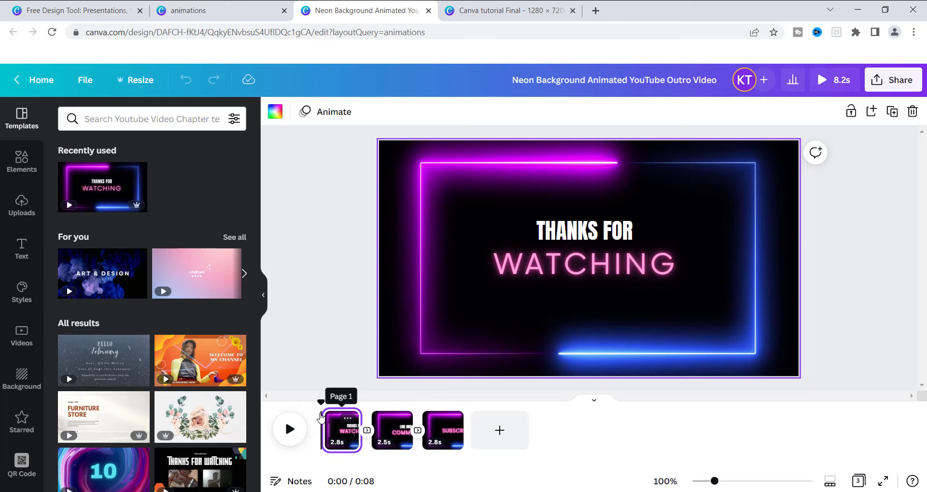
# - Preview the outro and lengthen the first page from 2.8s to 3.0s
pyautogui.moveTo(319, 425)
pyautogui.mouseDown()
pyautogui.moveTo(328, 426)
pyautogui.moveTo(316, 427)
pyautogui.mouseUp()
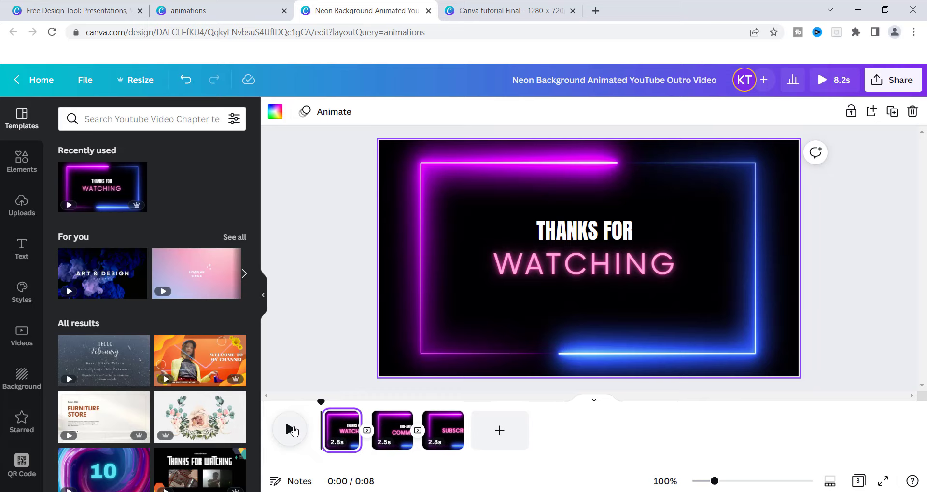
pyautogui.click(292, 430)
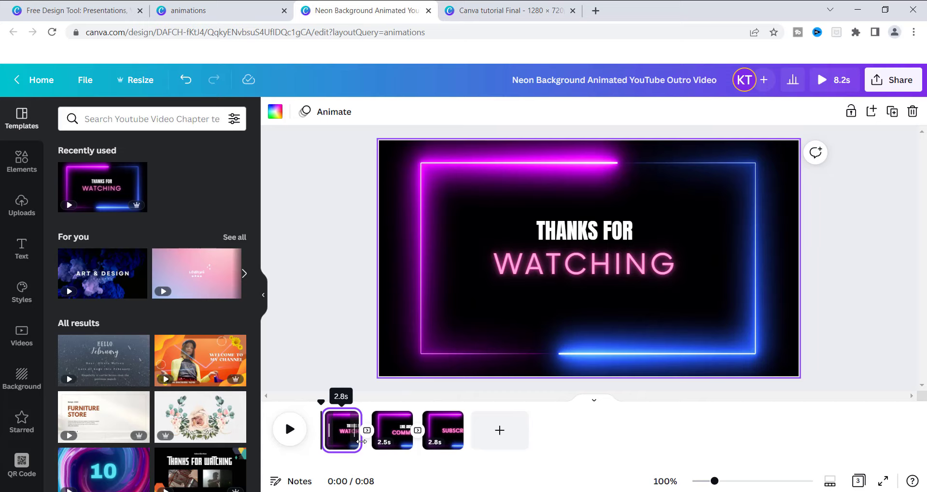
pyautogui.moveTo(363, 442)
pyautogui.mouseDown()
pyautogui.moveTo(371, 441)
pyautogui.moveTo(364, 448)
pyautogui.mouseUp()
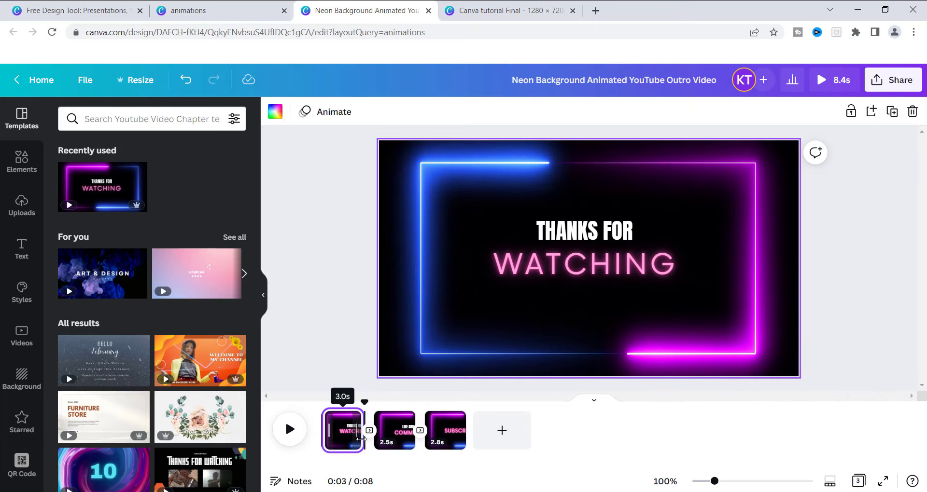
# - Set page 1 to 3.2s and page 2 to 4.3s, bringing the outro to 10.3s
pyautogui.moveTo(361, 438); pyautogui.dragTo(397, 444)
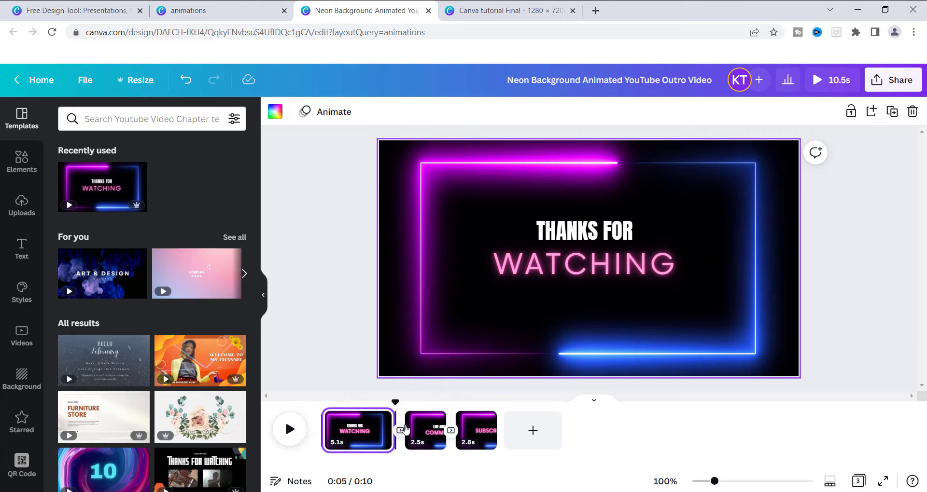
pyautogui.moveTo(382, 428); pyautogui.dragTo(363, 429)
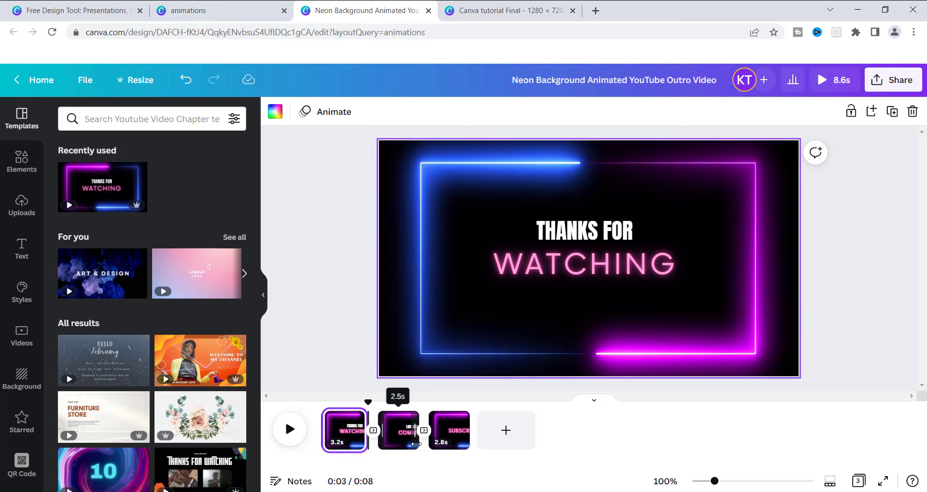
pyautogui.moveTo(416, 444); pyautogui.dragTo(444, 443)
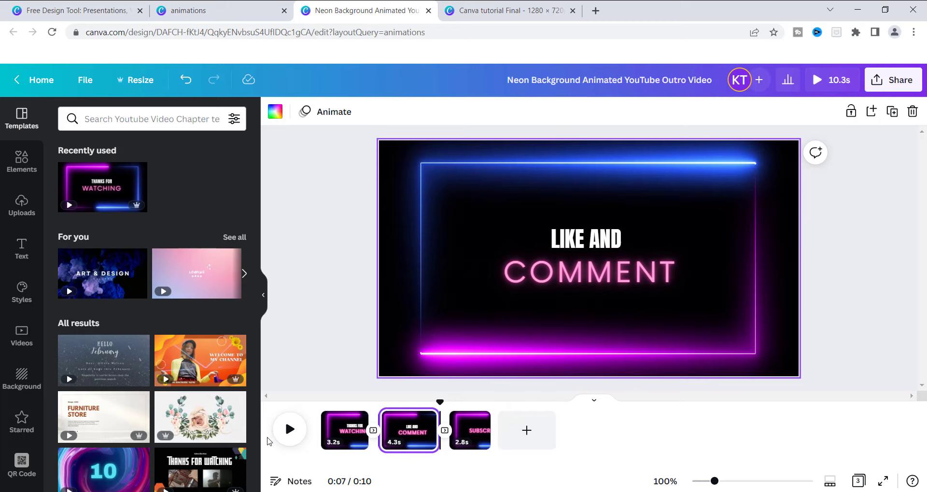
# - Play the 10.3s outro preview, then select the SUBSCRIBE page and open its options
pyautogui.click(290, 429)
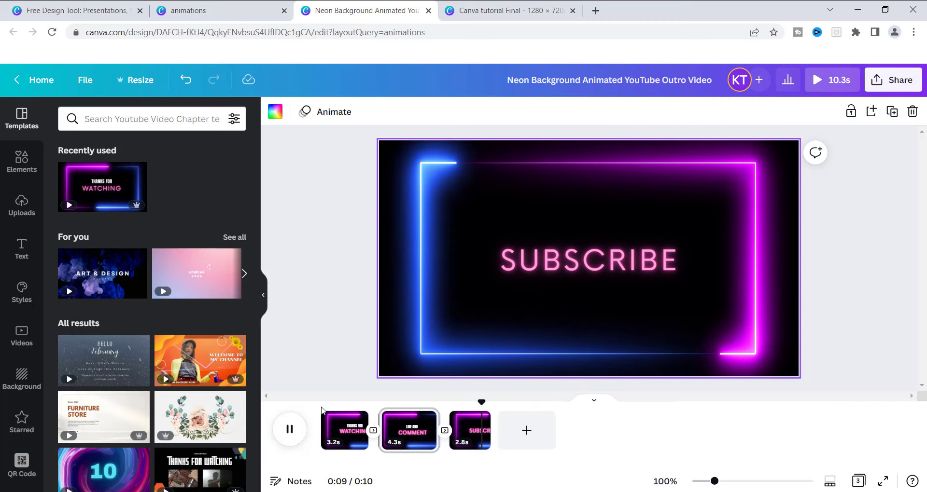
pyautogui.click(291, 429)
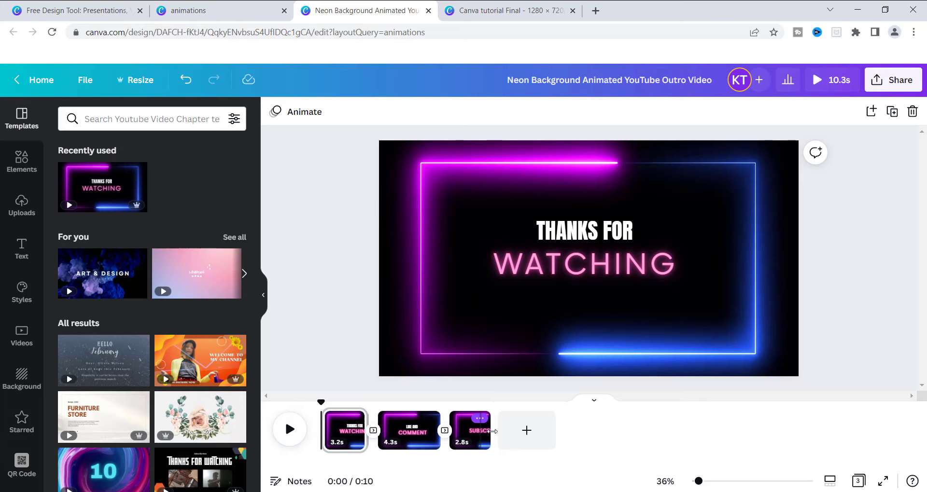
pyautogui.moveTo(487, 423); pyautogui.dragTo(484, 420)
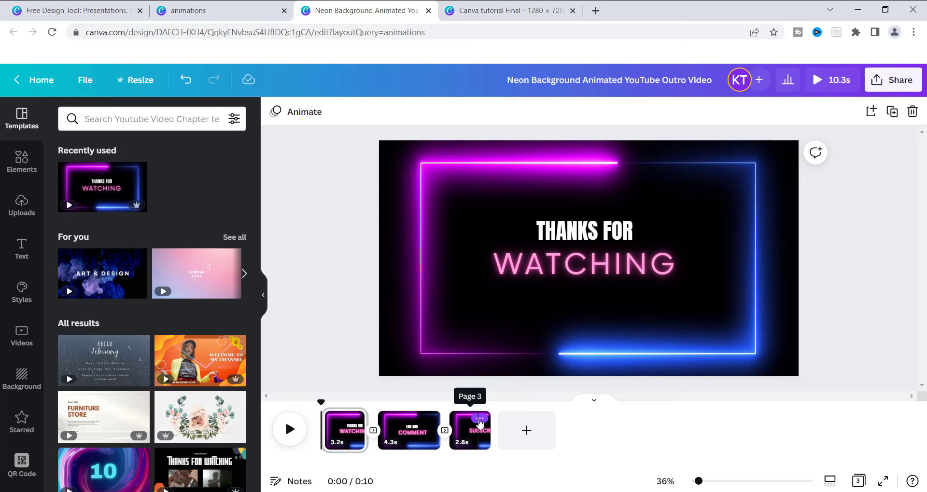
pyautogui.click(480, 419)
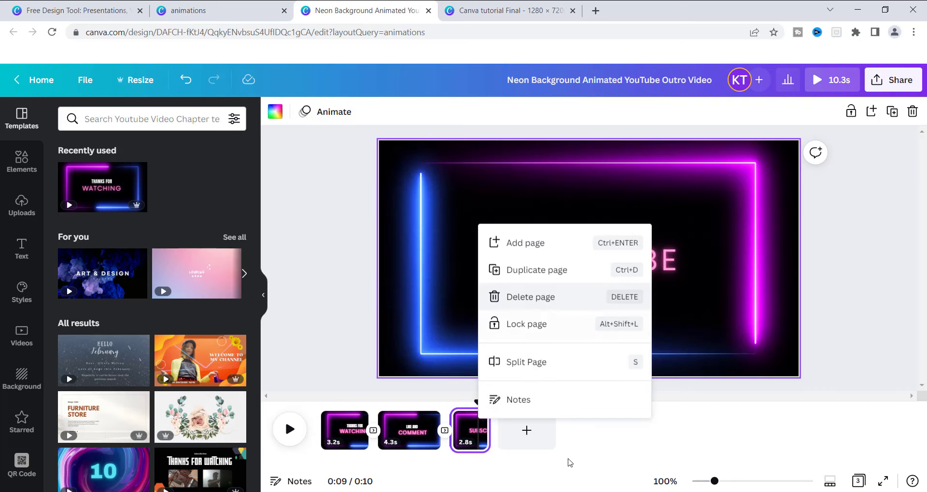
# - Use Split Page on the 2.8s SUBSCRIBE page, making 1.2s and 1.6s pages
pyautogui.click(592, 450)
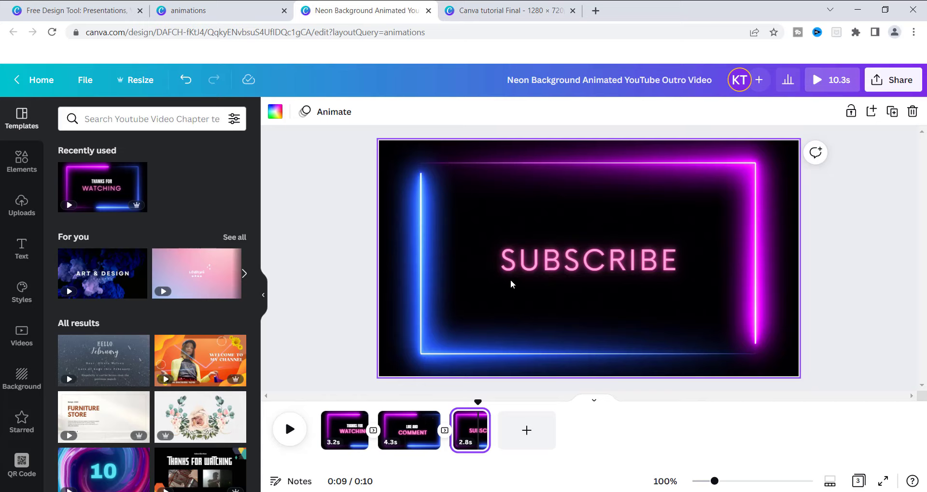
pyautogui.click(554, 257)
pyautogui.click(414, 421)
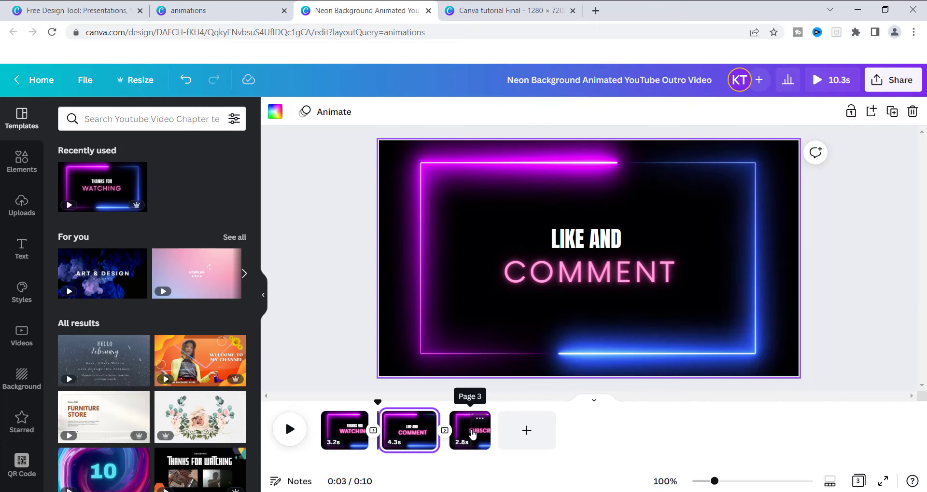
pyautogui.click(473, 435)
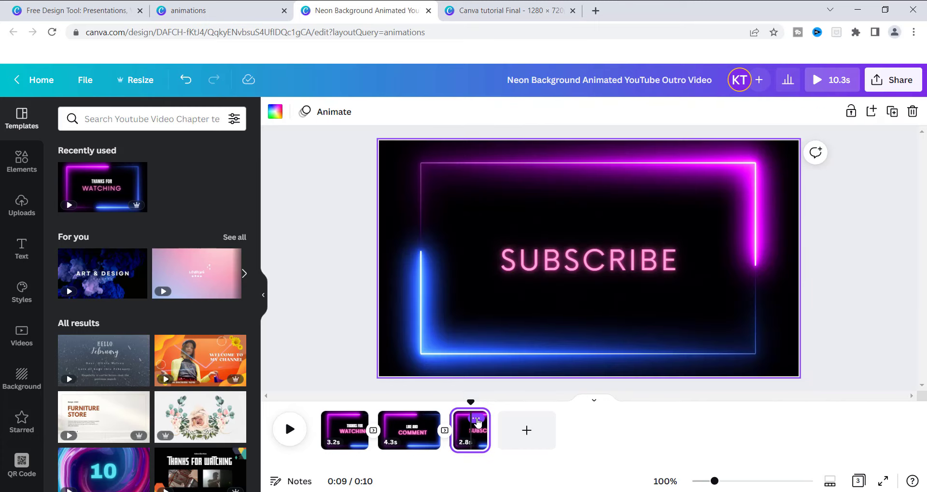
pyautogui.click(478, 420)
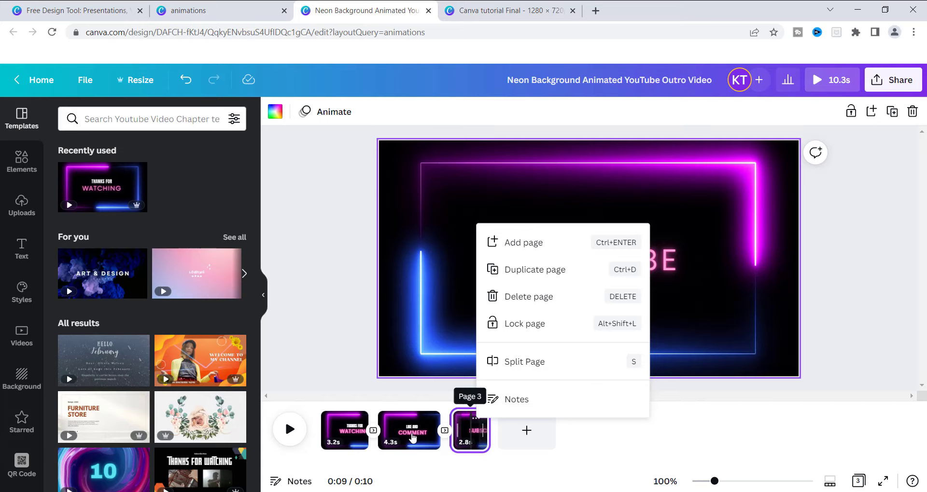
pyautogui.click(514, 362)
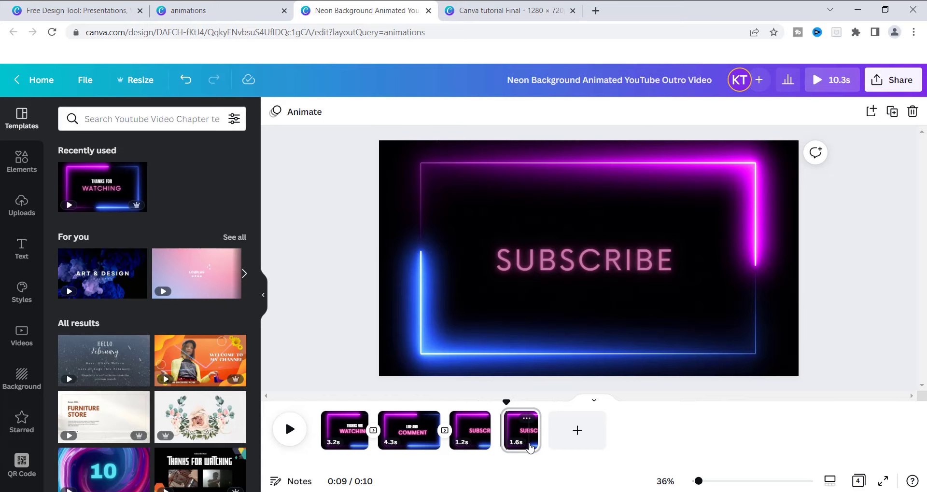
# - Compare the new 1.2s third page with the 1.6s fourth page
pyautogui.click(520, 428)
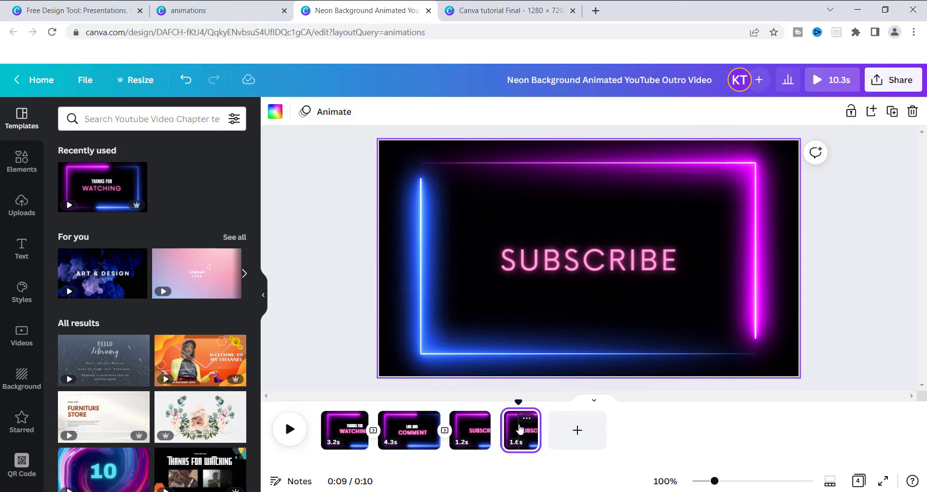
pyautogui.click(479, 433)
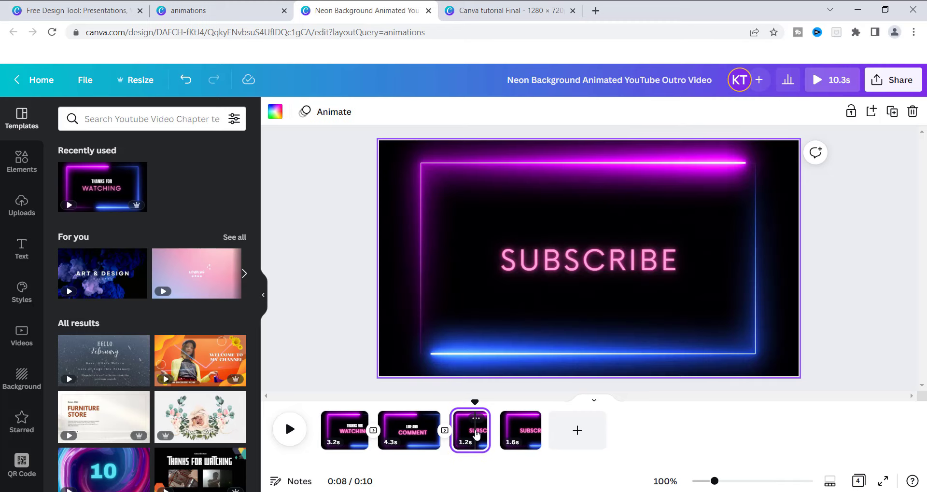
pyautogui.click(527, 433)
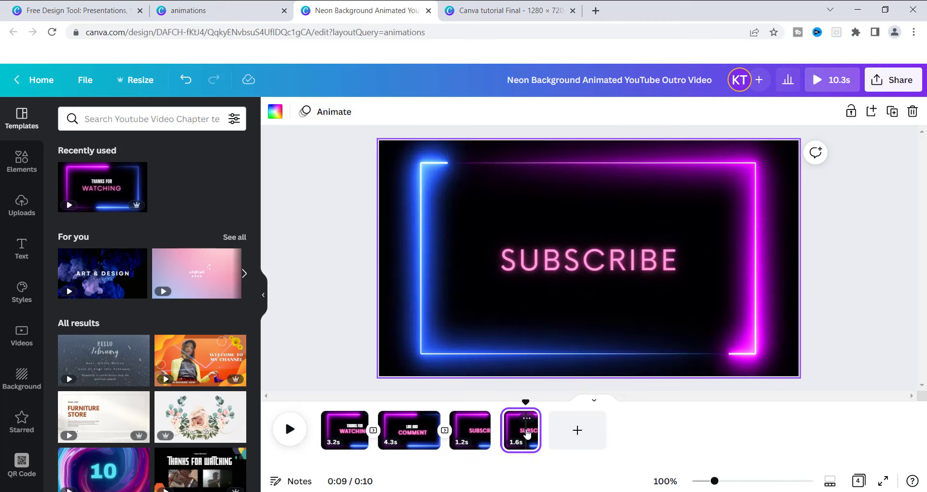
pyautogui.click(480, 431)
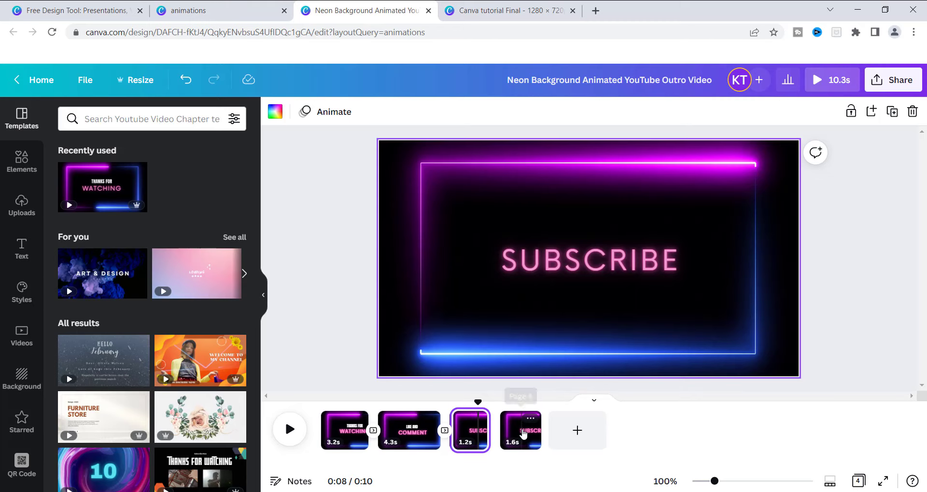
pyautogui.click(523, 434)
# - Replace the fourth page's SUBSCRIBE text with 'LATEST VIDEO'
pyautogui.doubleClick(600, 262)
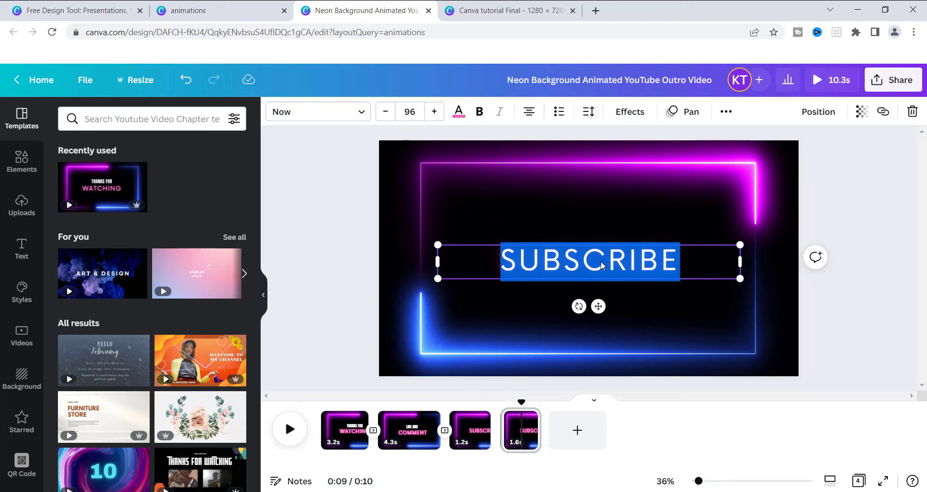
pyautogui.press('BackSpace')
pyautogui.write('LATES')
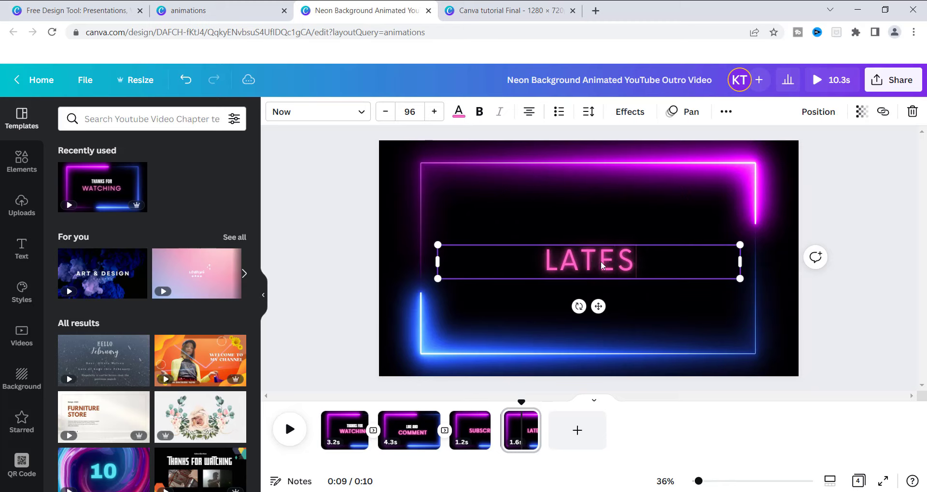
pyautogui.write('T VB')
pyautogui.press('BackSpace')
pyautogui.write('I')
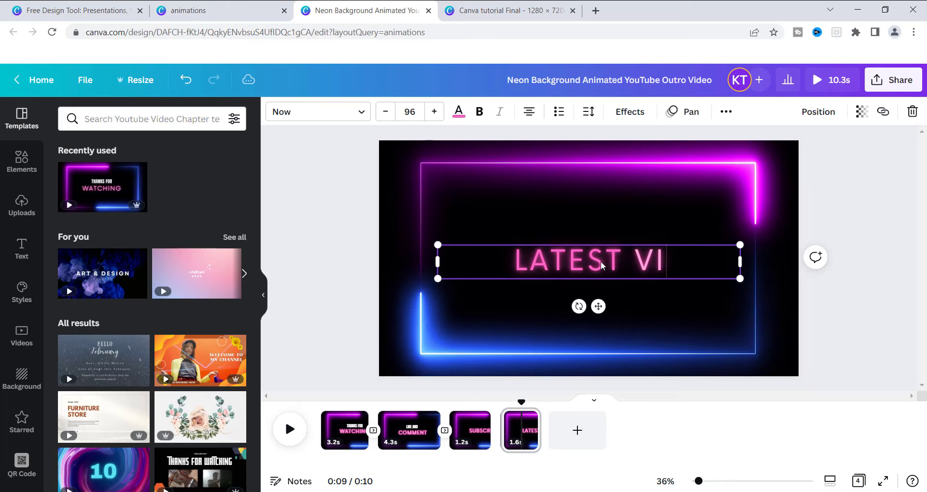
pyautogui.write('DEO')
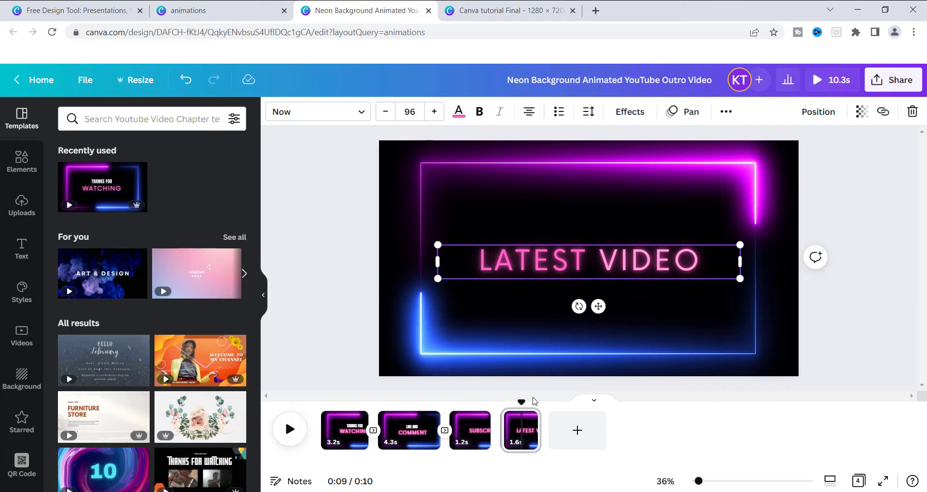
pyautogui.moveTo(520, 402); pyautogui.dragTo(541, 402)
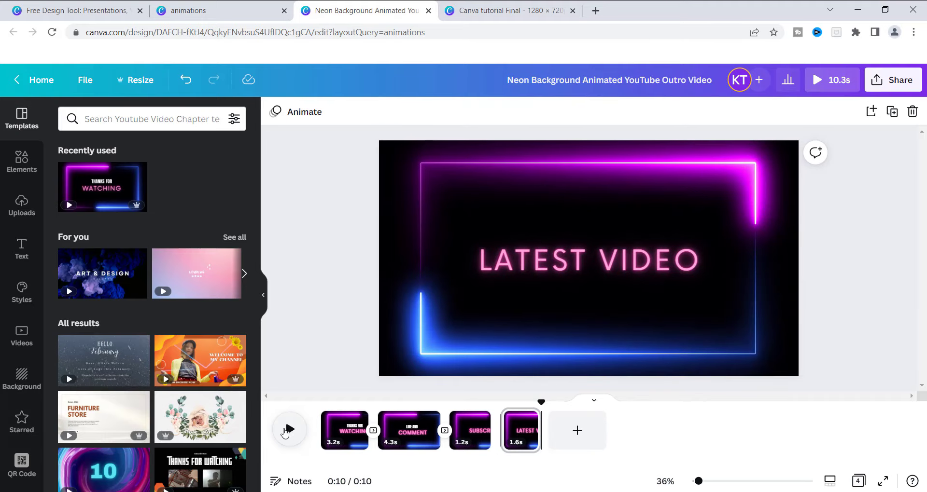
pyautogui.click(290, 430)
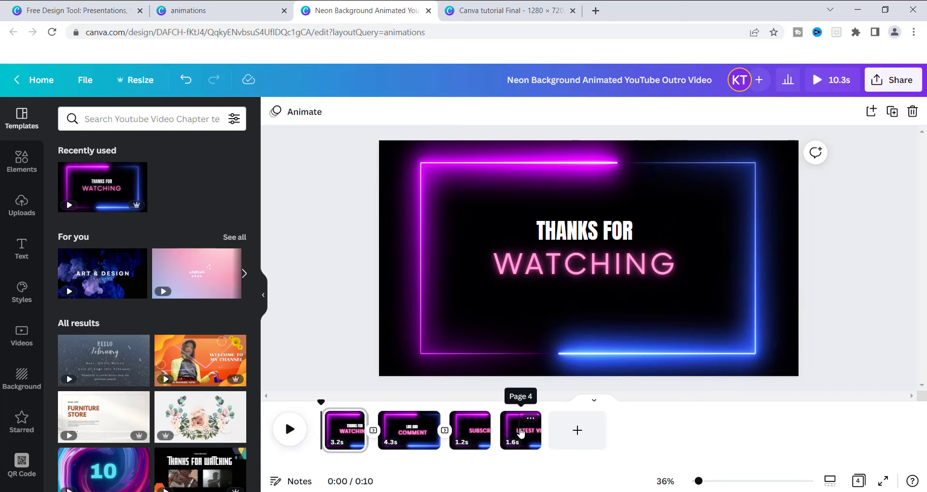
pyautogui.click(517, 424)
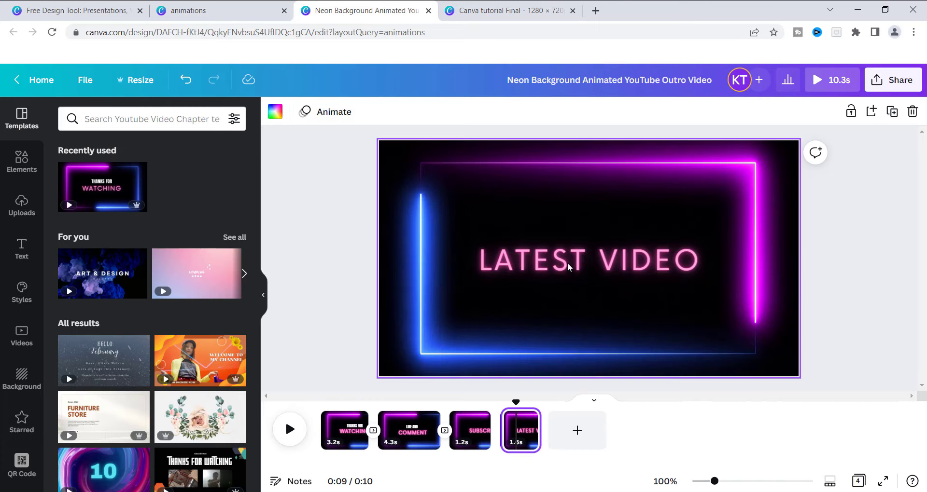
pyautogui.click(567, 262)
pyautogui.moveTo(553, 262); pyautogui.dragTo(554, 314)
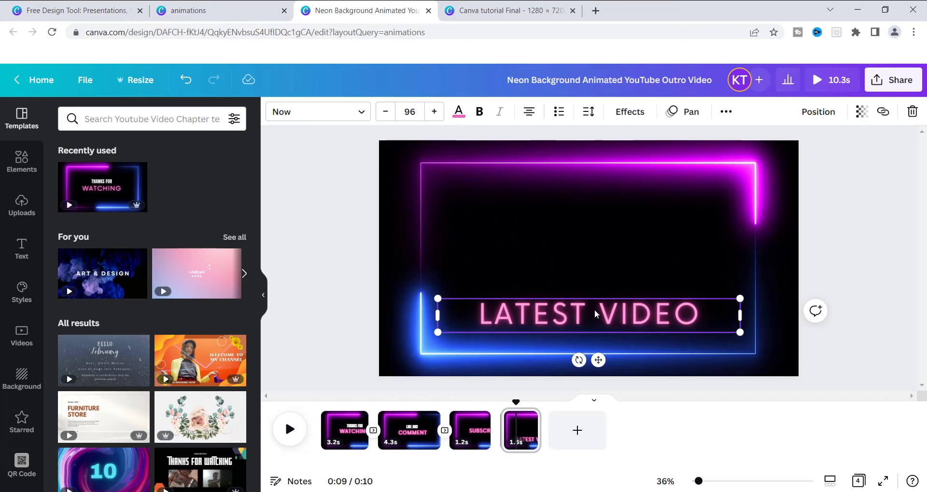
pyautogui.moveTo(595, 314); pyautogui.dragTo(589, 251)
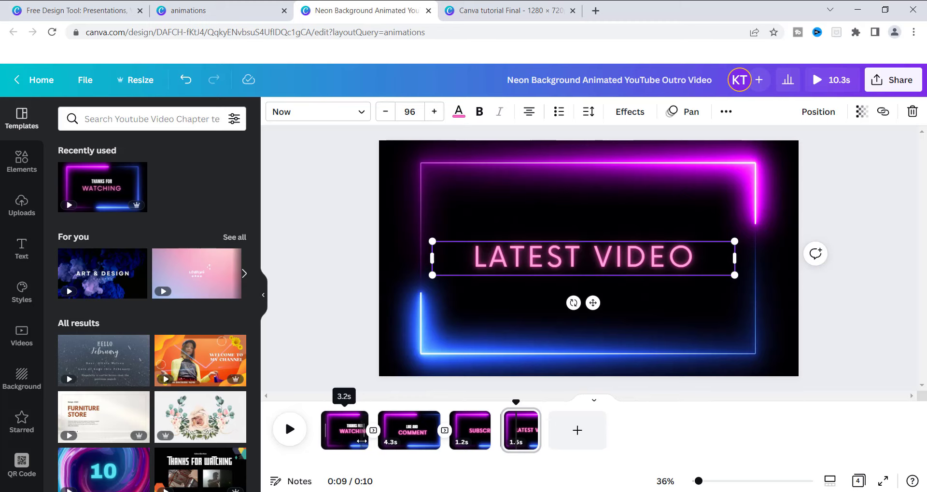
pyautogui.moveTo(369, 443)
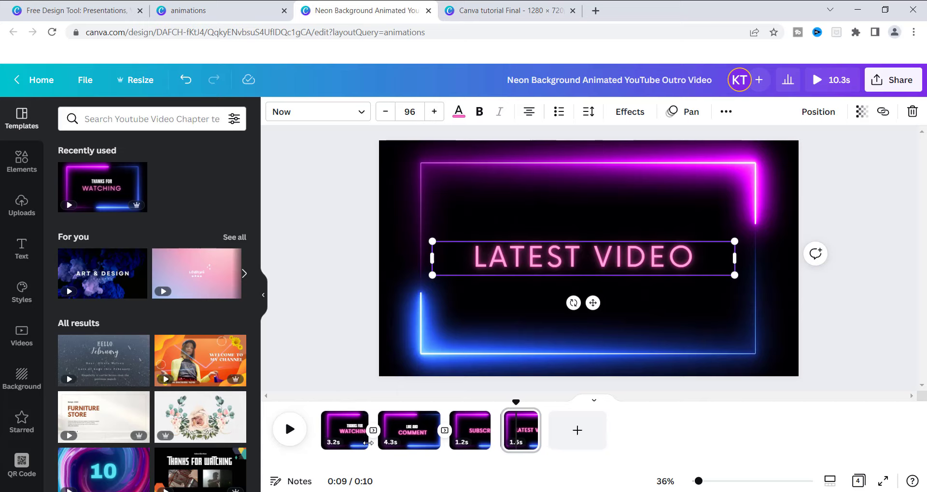
# - Shorten the first page's timing, then download all four pages (1–4) as one MP4 video
pyautogui.moveTo(367, 441)
pyautogui.mouseDown()
pyautogui.moveTo(493, 436)
pyautogui.moveTo(352, 436)
pyautogui.mouseUp()
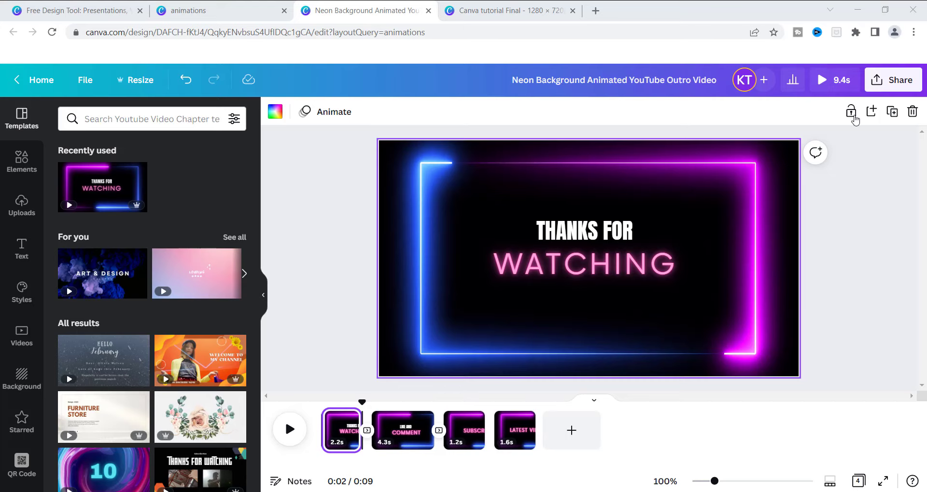
pyautogui.click(883, 83)
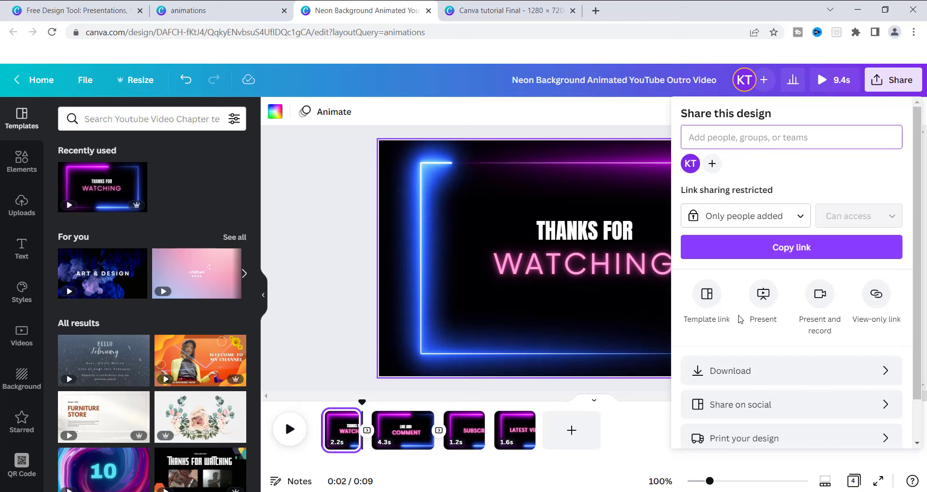
pyautogui.click(723, 374)
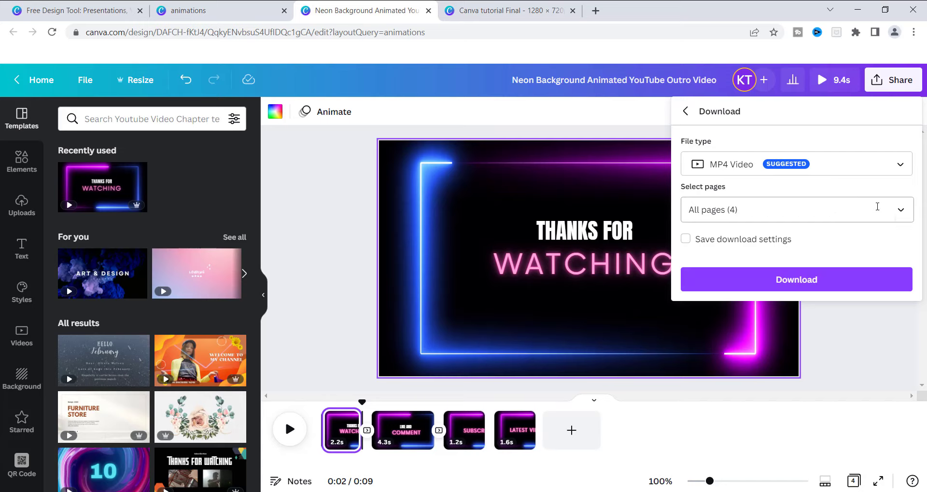
pyautogui.click(901, 211)
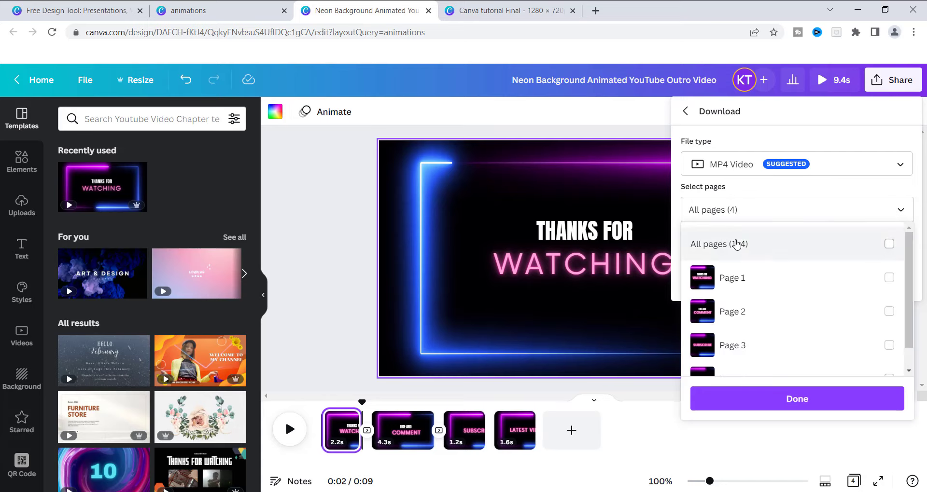
pyautogui.click(889, 244)
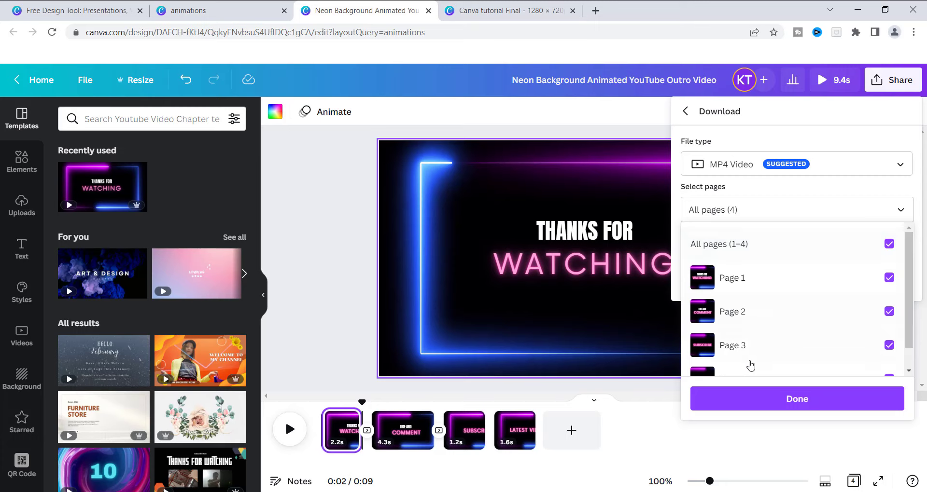
pyautogui.click(800, 407)
pyautogui.click(811, 282)
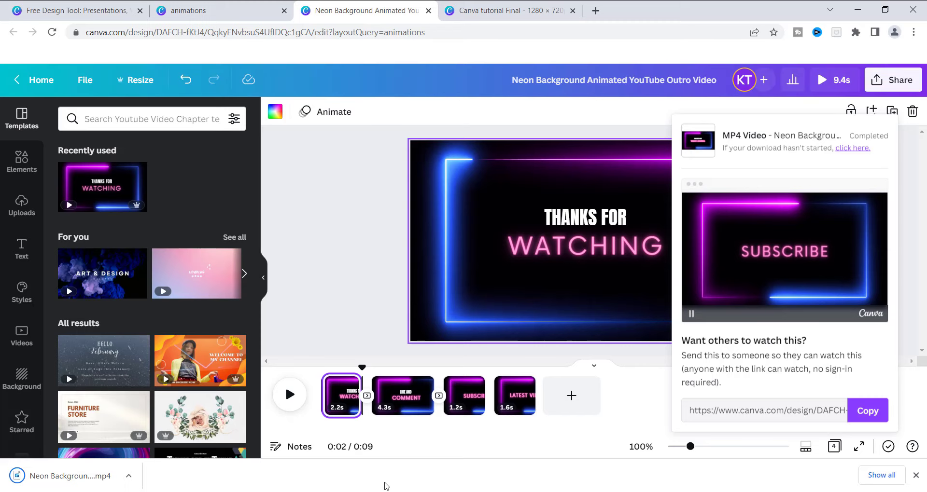
# - Open the downloaded outro MP4 in Movies & TV and switch to full screen
pyautogui.click(128, 476)
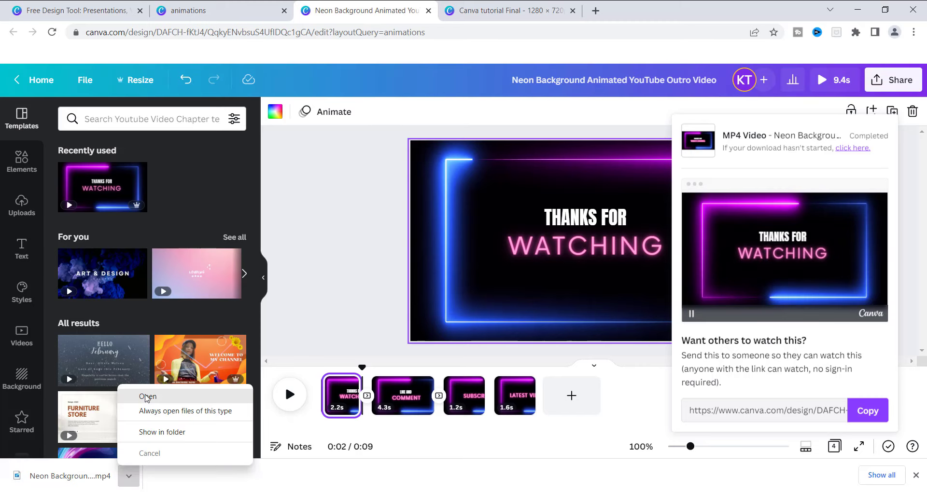
pyautogui.click(147, 397)
pyautogui.hotkey('alt', 'Return')
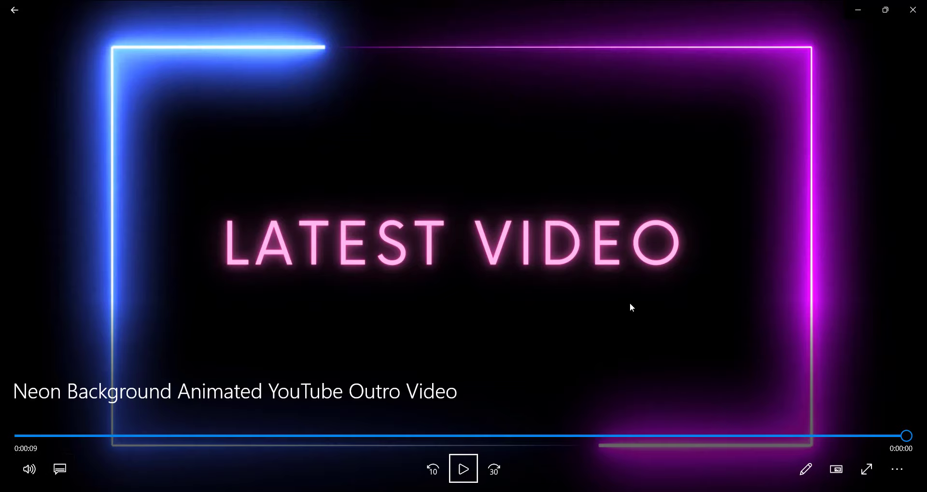
# - Replay the outro video from the beginning, then close the player
pyautogui.click(50, 436)
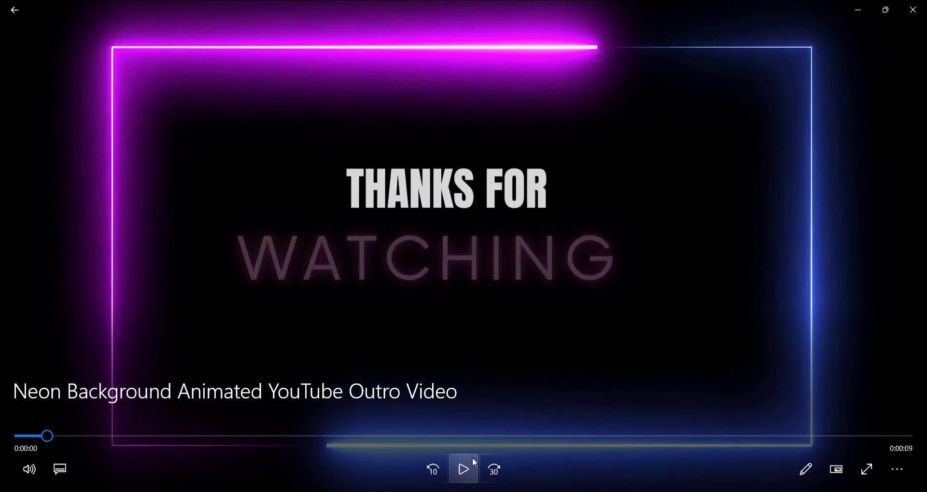
pyautogui.click(462, 471)
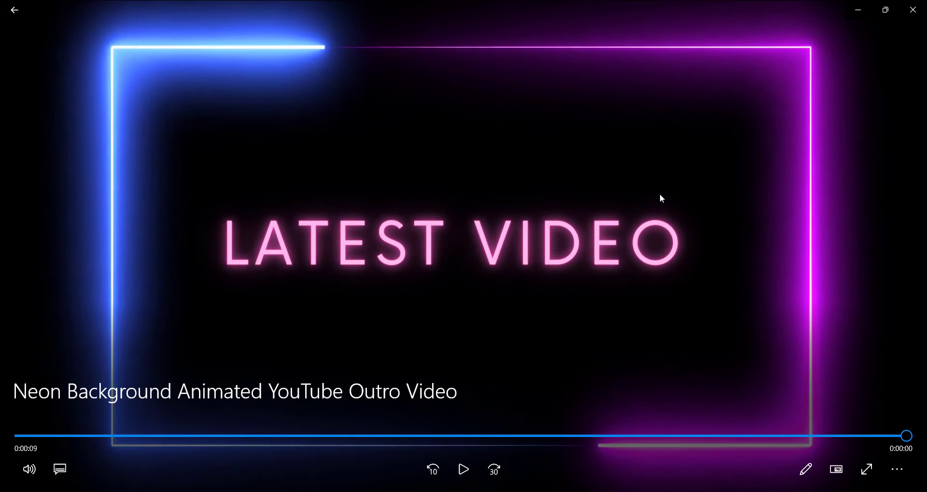
pyautogui.click(912, 10)
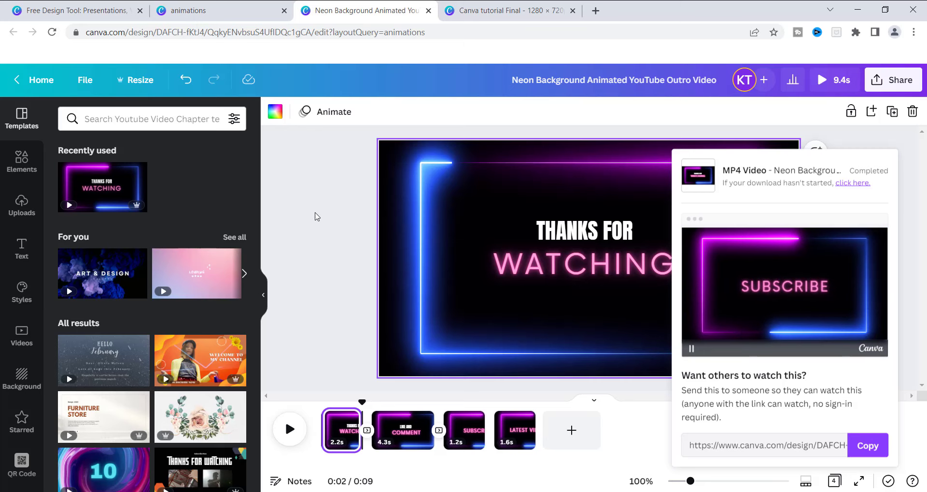
# - Switch to the Canva tutorial Final tab and cut page 1's duration from 15.0s to 10.0s
pyautogui.hotkey('ctrl', 'Tab')
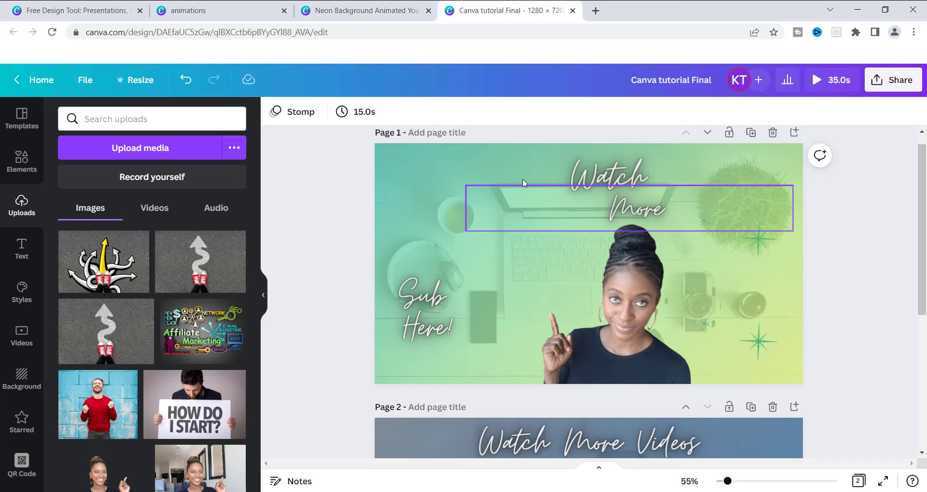
pyautogui.click(368, 115)
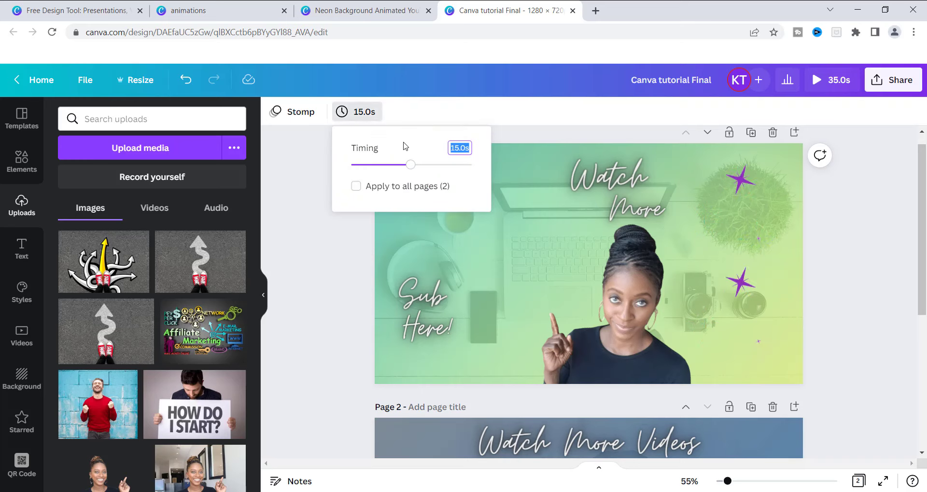
pyautogui.moveTo(410, 172); pyautogui.dragTo(391, 172)
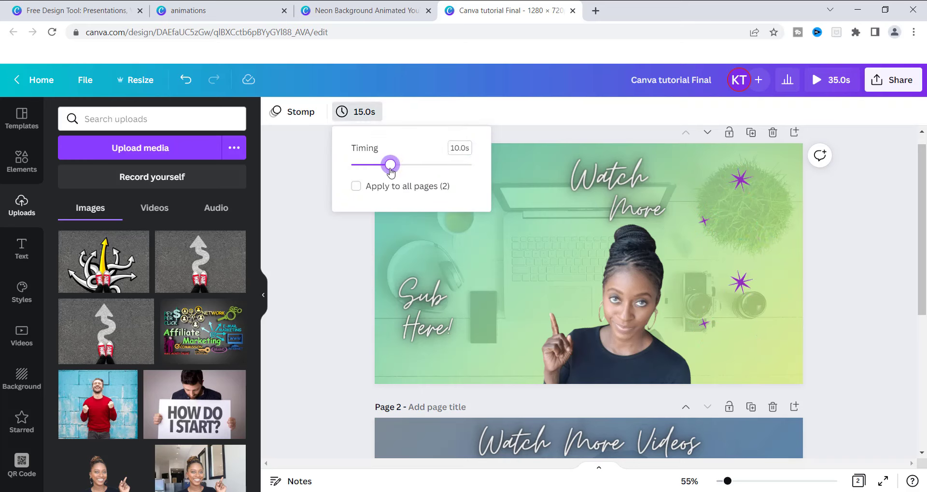
pyautogui.click(304, 201)
# - Open and close the design's File menu, then scroll the editor down and back up
pyautogui.click(84, 79)
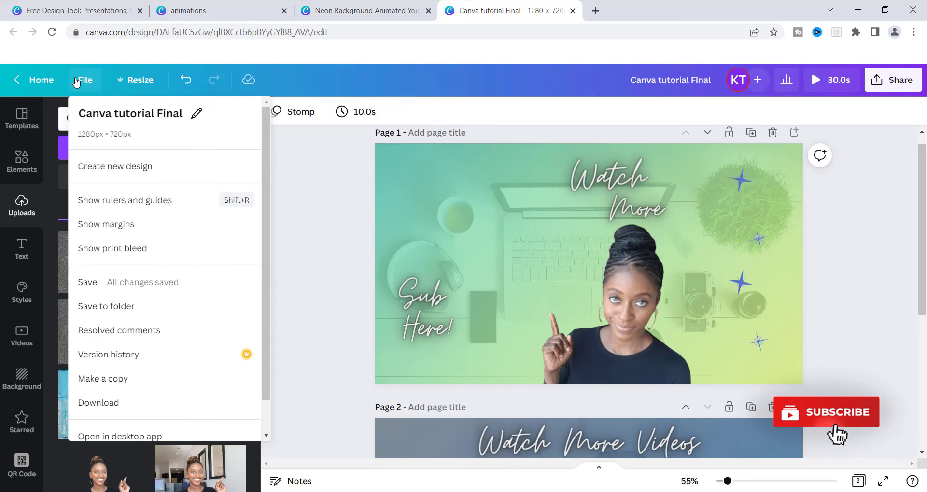
pyautogui.click(110, 284)
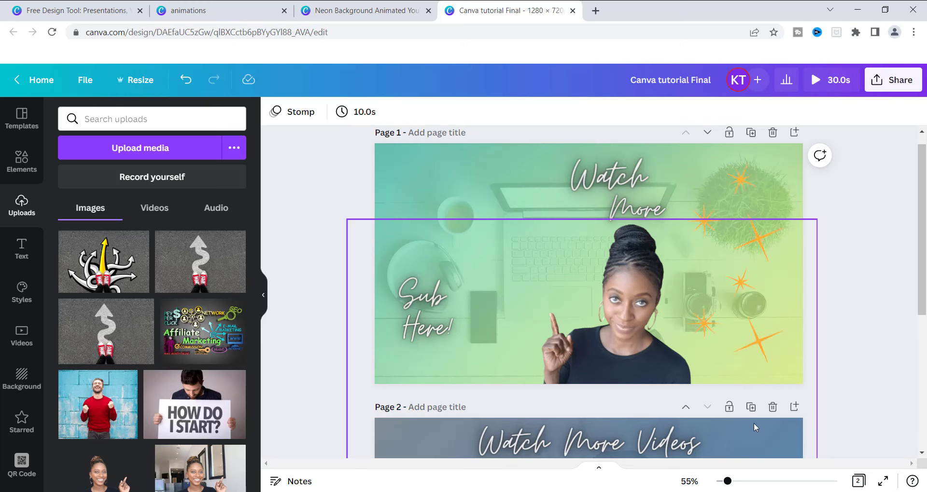
pyautogui.scroll(-5, 924, 249)
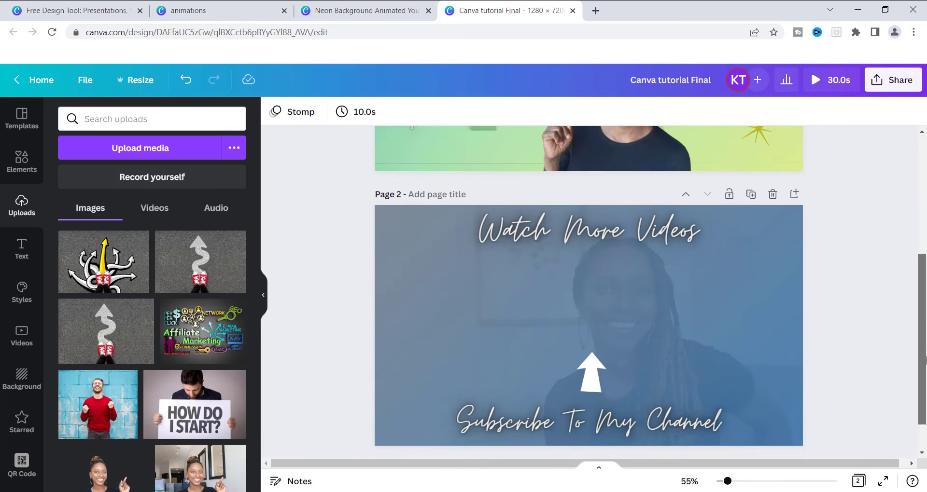
pyautogui.scroll(5, 923, 224)
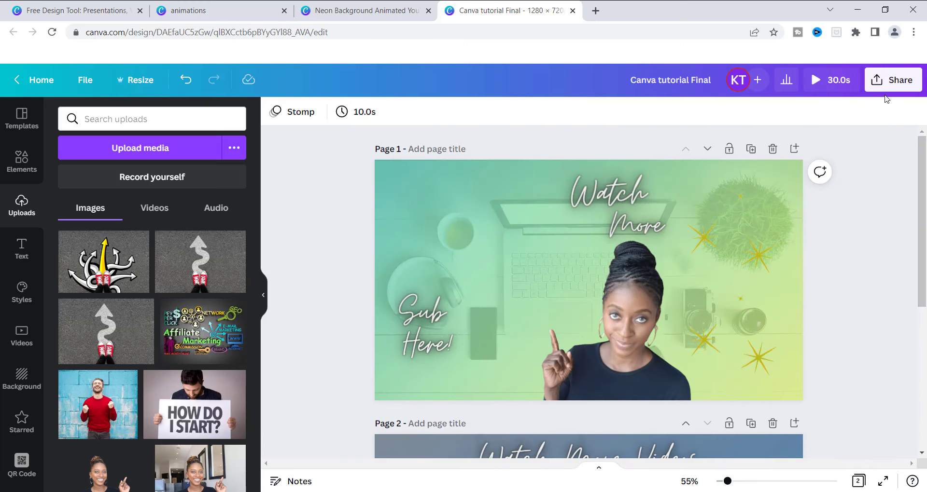
# - Download only Page 1 of the Canva tutorial Final design as an MP4 video
pyautogui.click(877, 83)
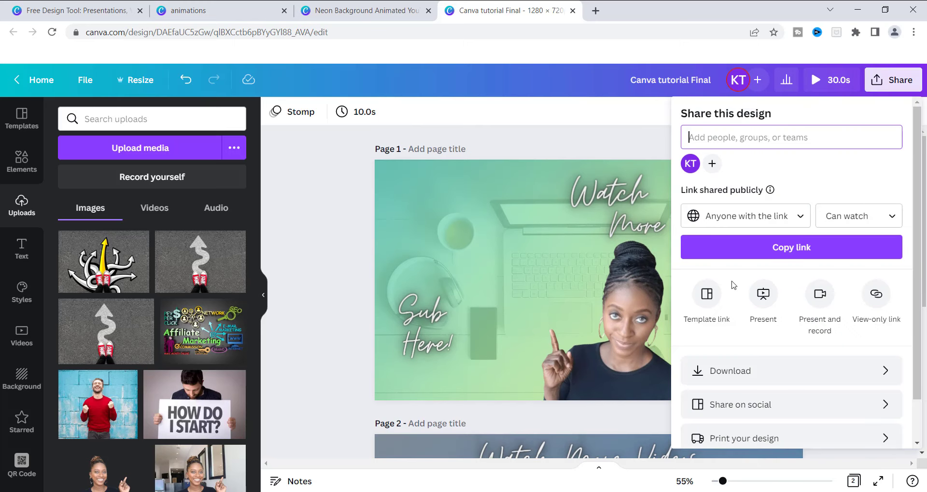
pyautogui.click(722, 375)
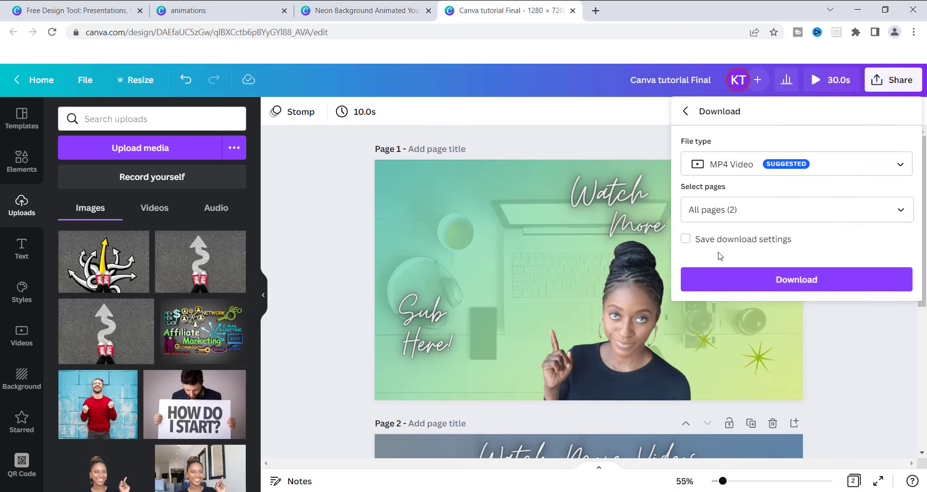
pyautogui.click(898, 209)
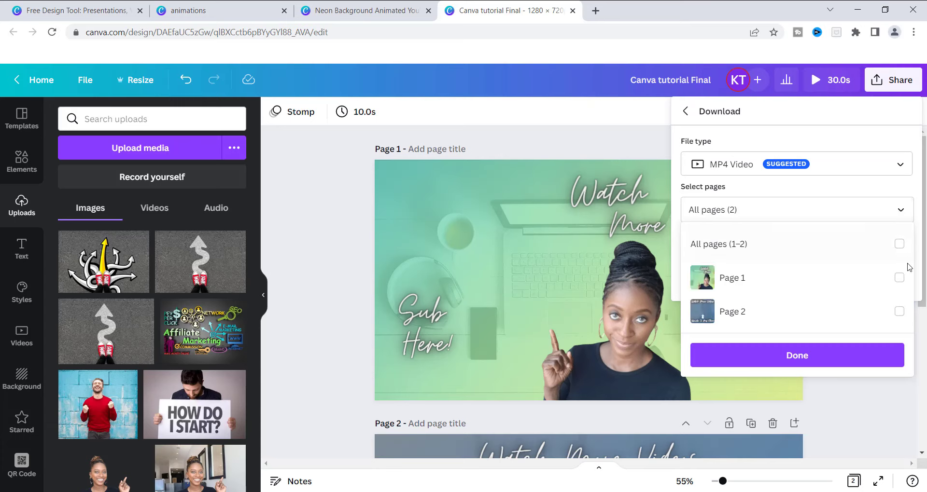
pyautogui.click(898, 278)
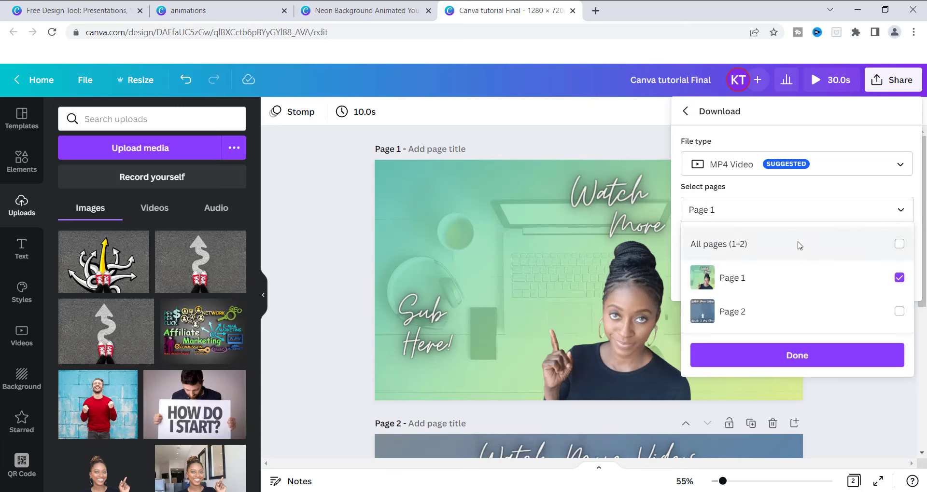
pyautogui.click(804, 356)
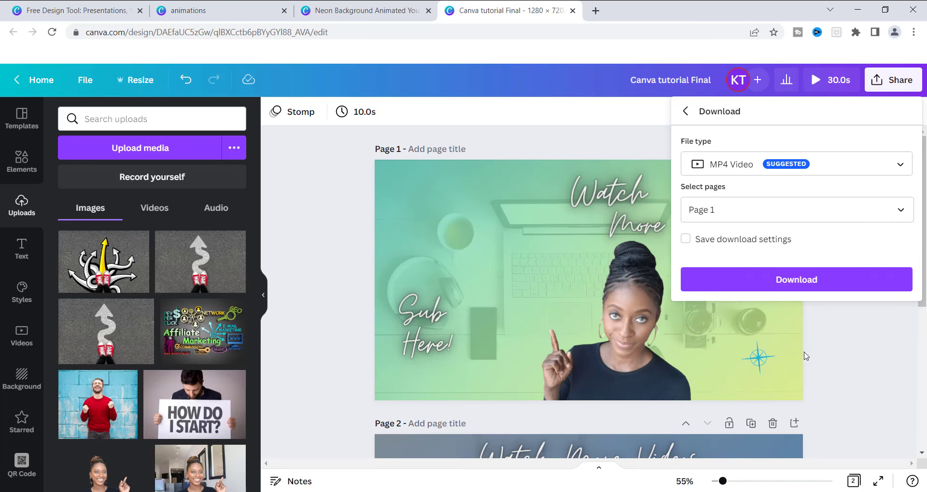
pyautogui.click(822, 280)
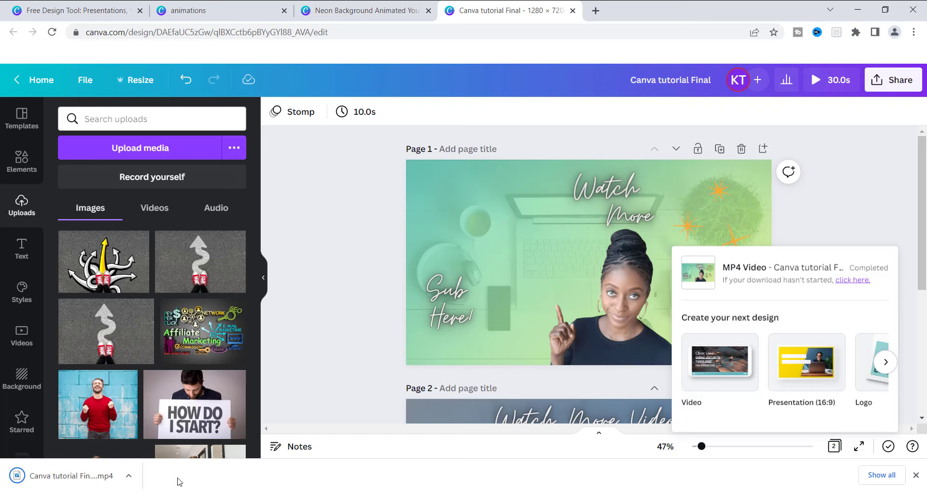
# - Play the downloaded Canva tutorial Final (1) MP4 in Movies & TV, then minimize the player
pyautogui.click(128, 477)
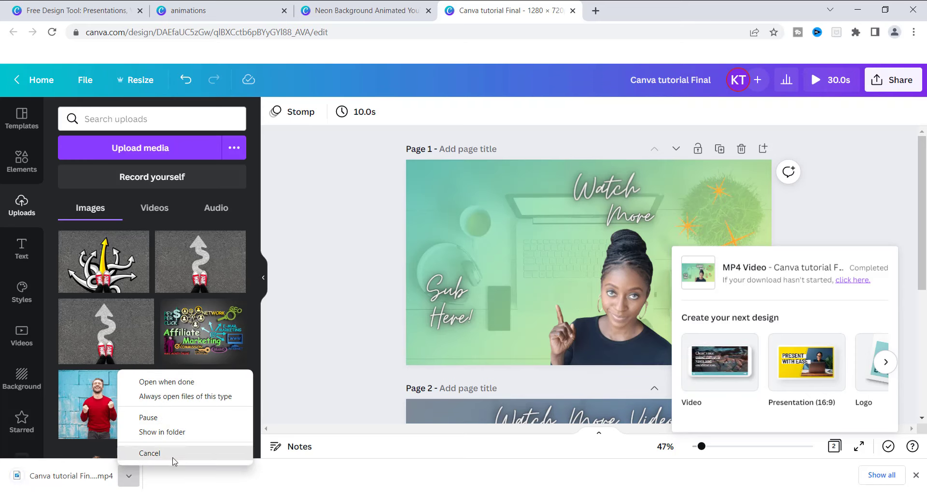
pyautogui.click(183, 481)
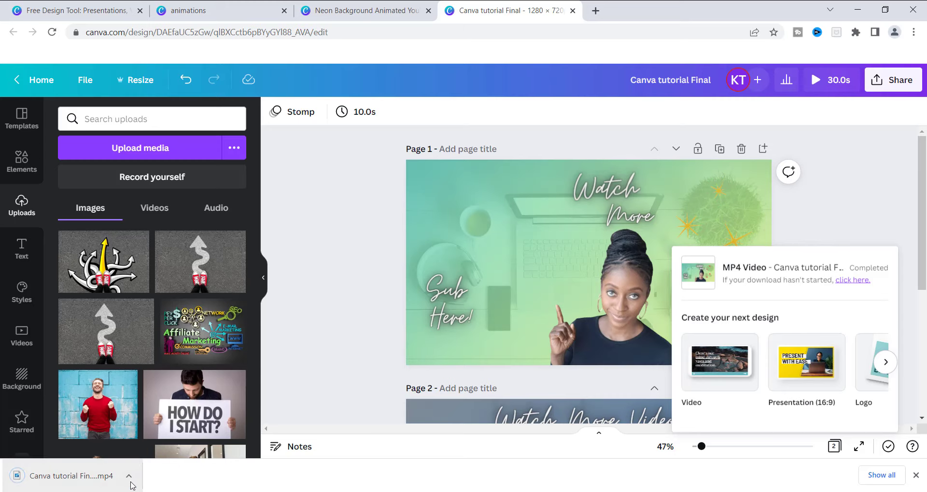
pyautogui.click(129, 477)
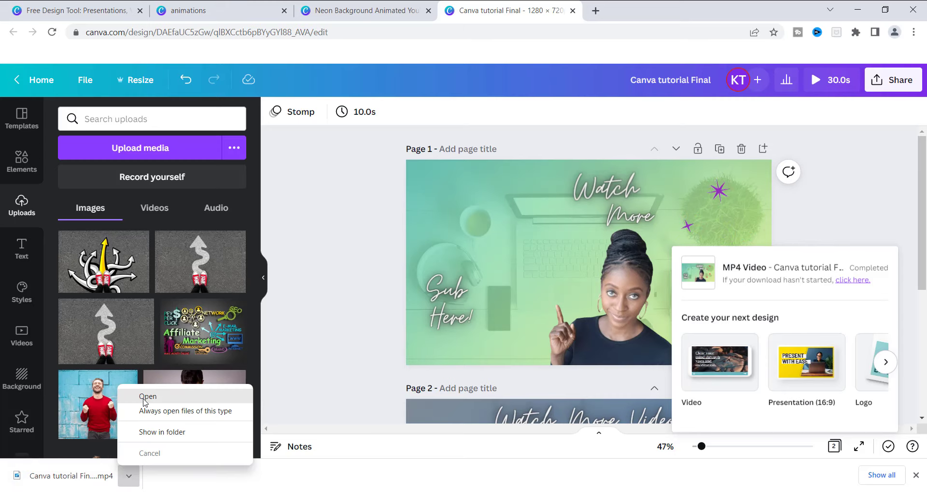
pyautogui.click(144, 398)
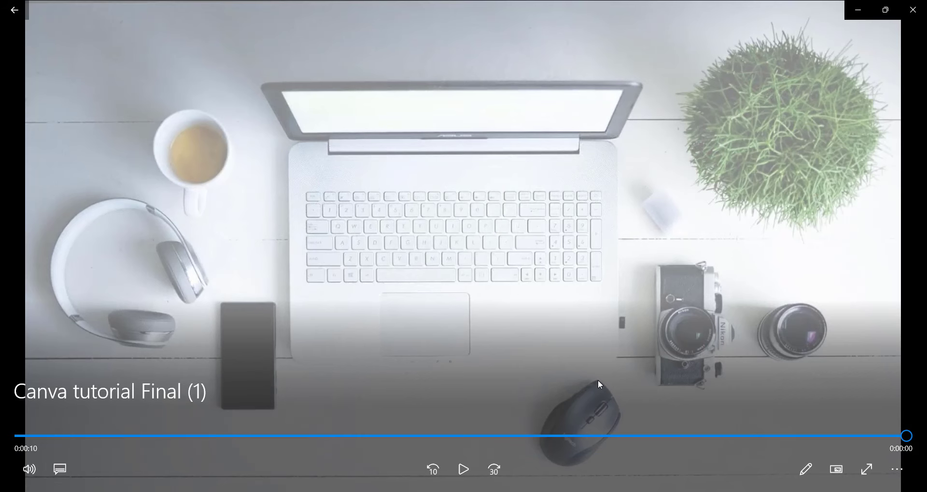
pyautogui.click(857, 10)
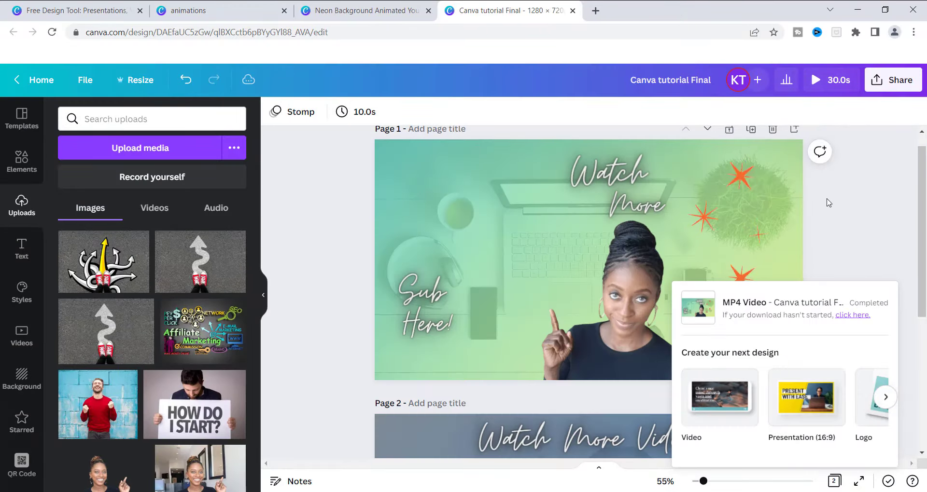